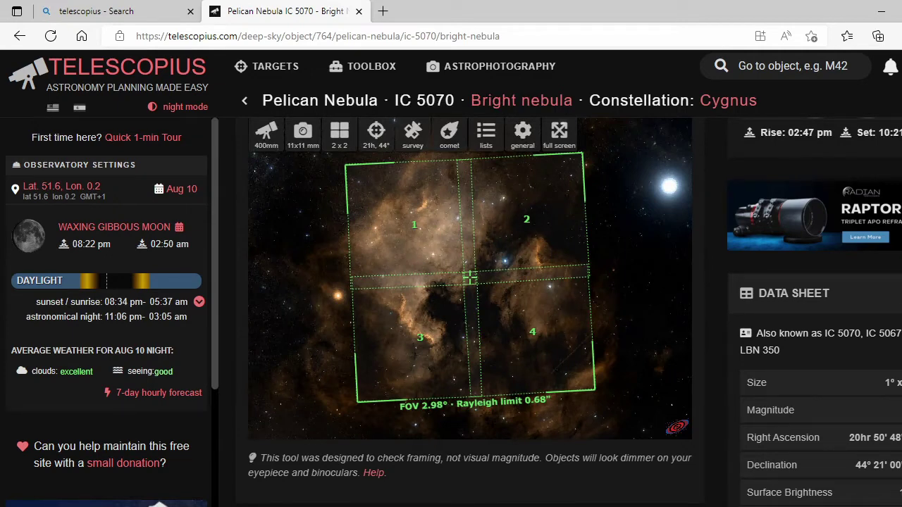
Switch from Telescopius to N.I.N.A. to view the captured 300 s Pelican Nebula frame.
left_click(543, 506)
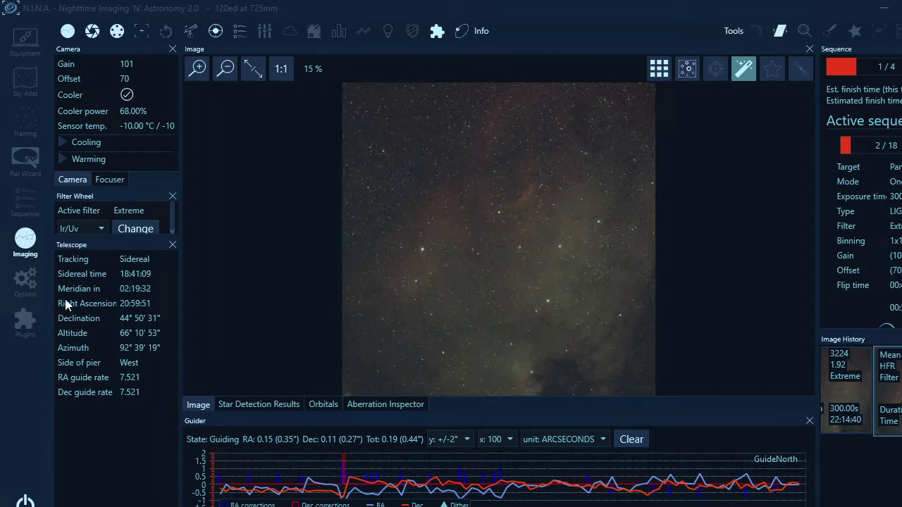
Show the pelican target's four-pane sequence, with Pane 1 holding 18×300 s Extreme lights.
left_click(25, 204)
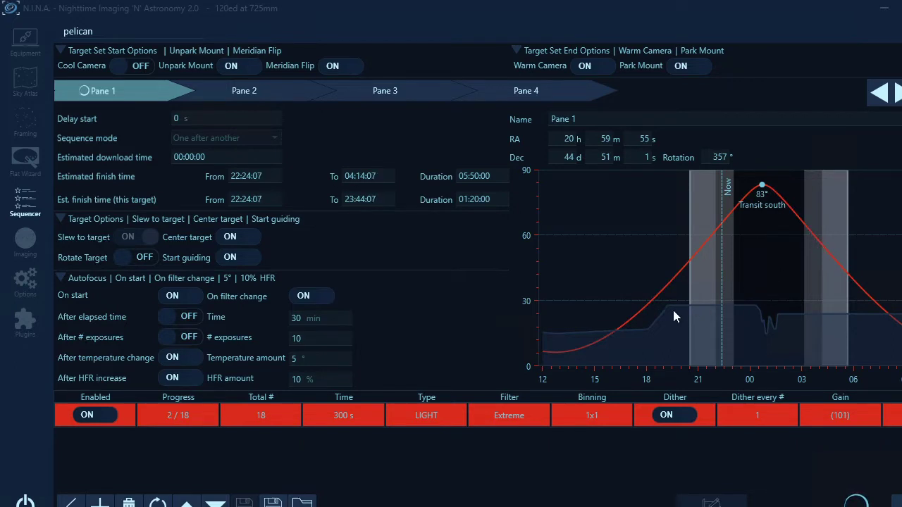
mouse_move(523, 94)
Return to the live Pelican frame, zoom in and out on it, then check the sequence again.
left_click(26, 240)
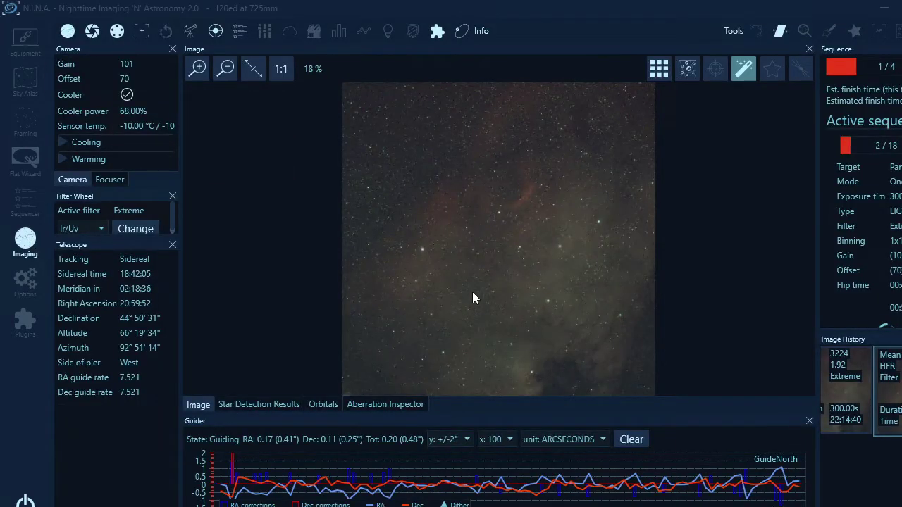
scroll(472, 291, "up", 4)
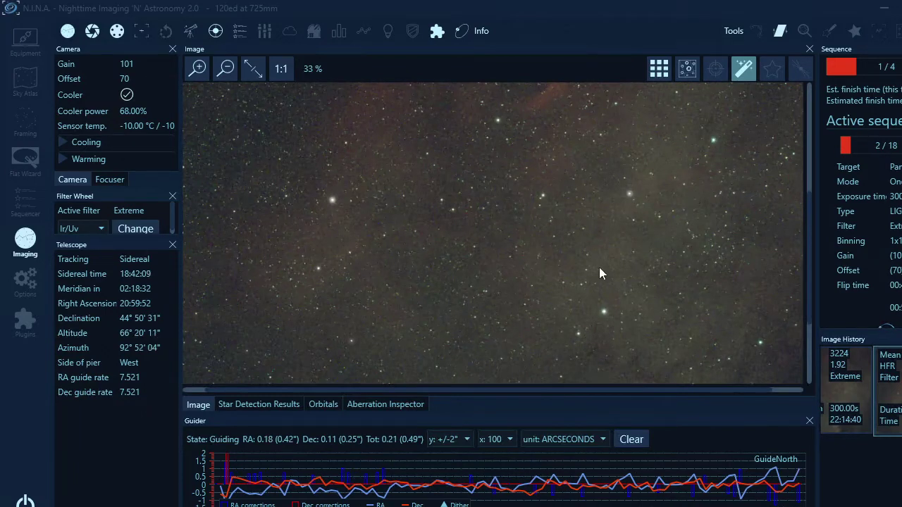
scroll(490, 270, "down", 4)
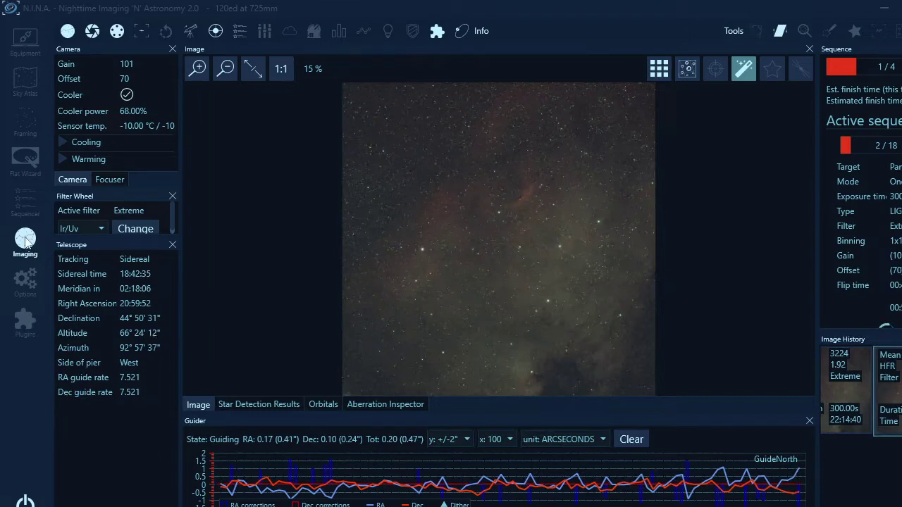
left_click(24, 203)
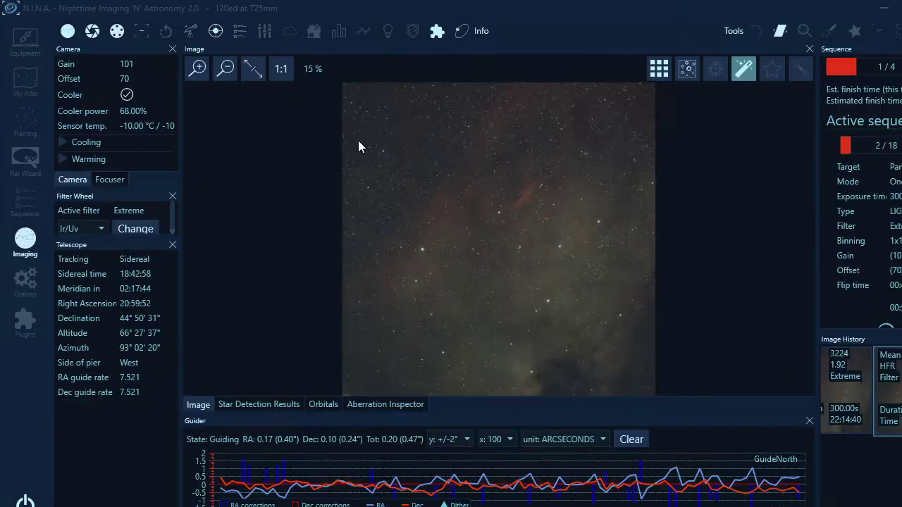
Zoom the newest frame to about 454% to inspect the stars, then back out to 15%.
scroll(449, 303, "up", 2)
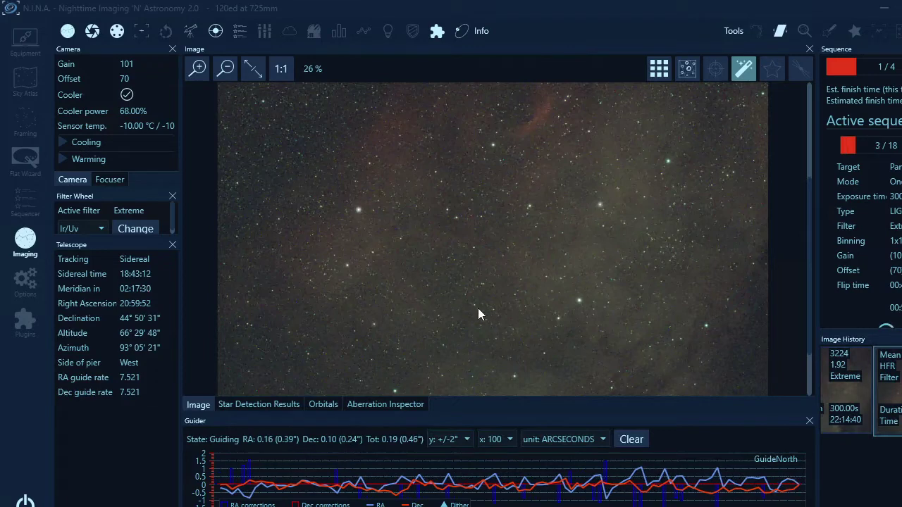
scroll(480, 286, "up", 6)
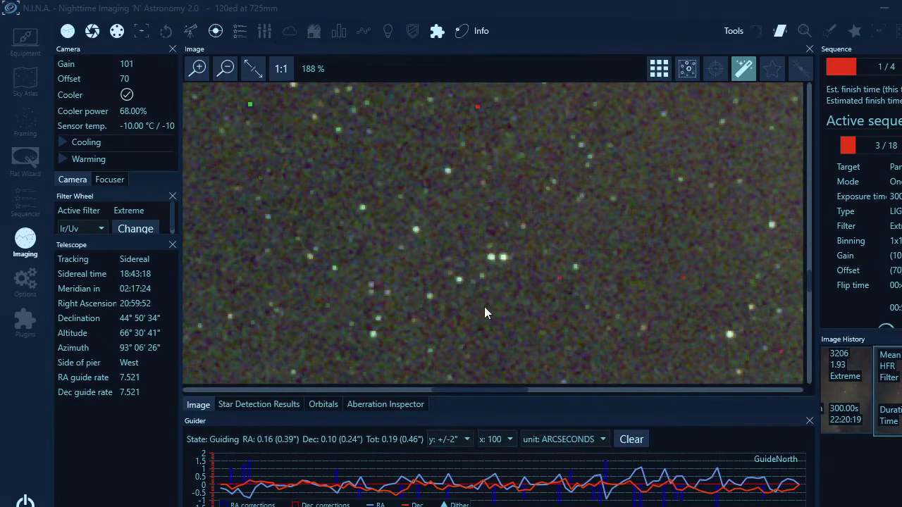
scroll(487, 307, "up", 4)
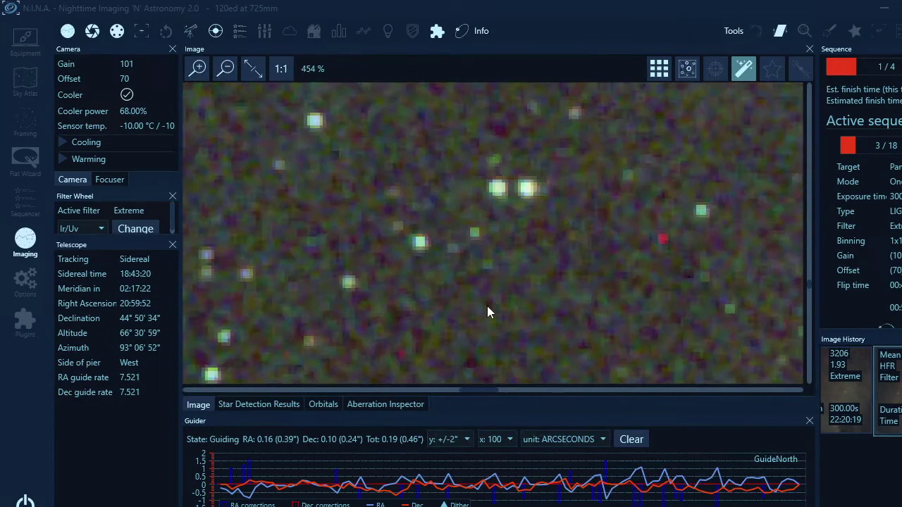
scroll(487, 306, "down", 3)
scroll(487, 308, "down", 13)
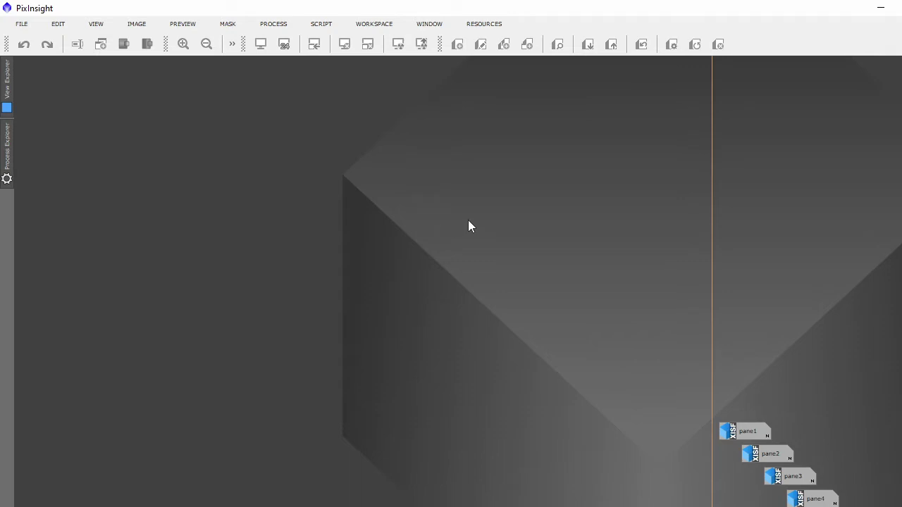
Open the pane1, pane2, pane3 and pane4 XISF images in PixInsight.
left_click(752, 432)
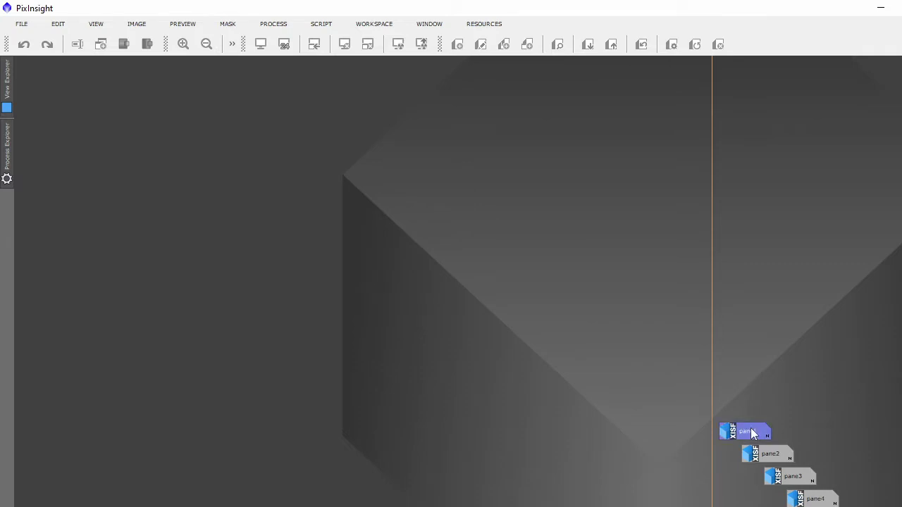
double_click(753, 437)
double_click(766, 454)
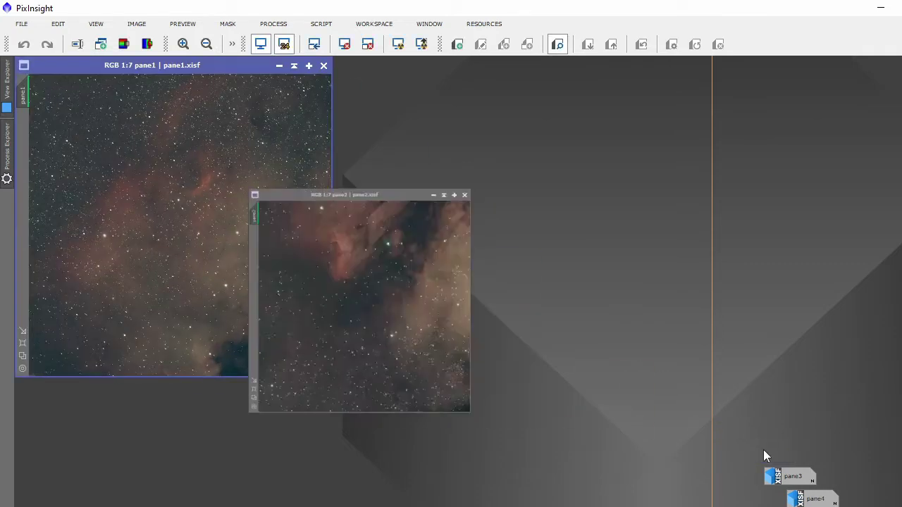
double_click(794, 480)
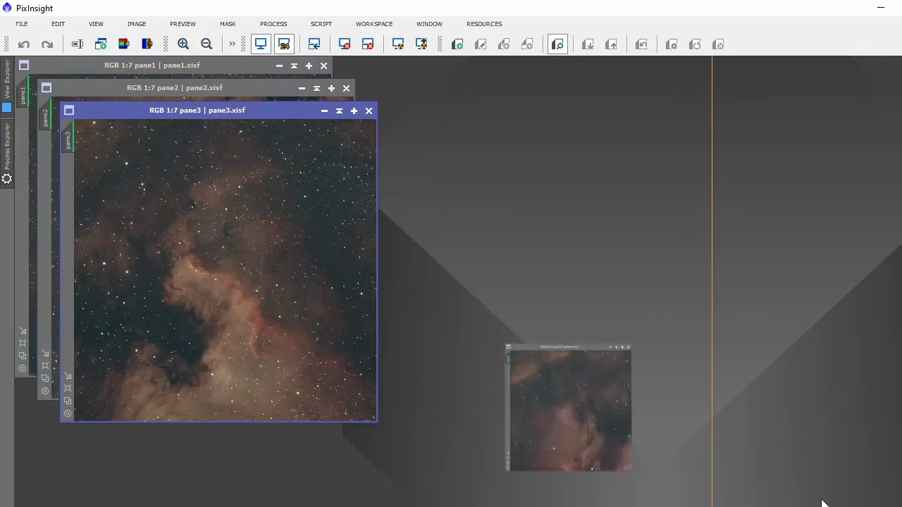
double_click(822, 502)
Arrange the pane windows: pane4 to the upper right, pane3 lower right, pane2 lower.
left_click_drag(290, 134, 751, 66)
left_click_drag(236, 113, 644, 195)
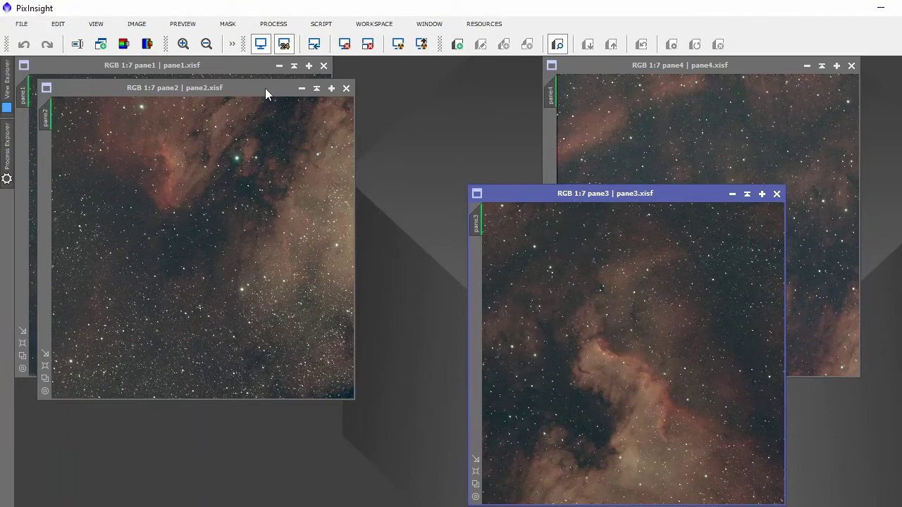
left_click_drag(264, 88, 265, 209)
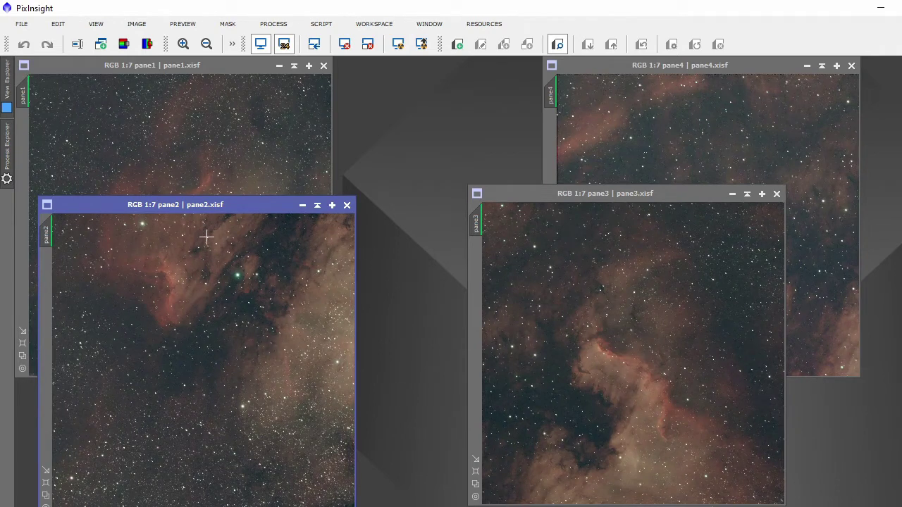
left_click(327, 27)
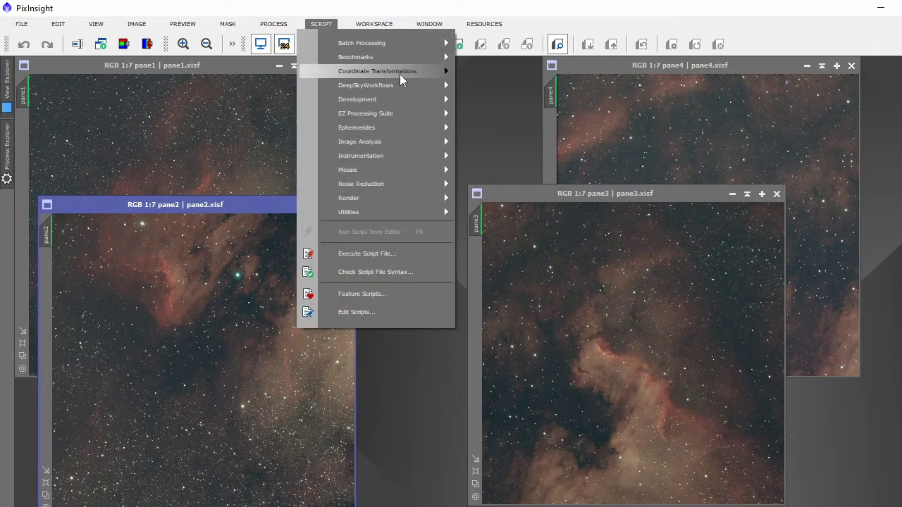
mouse_move(403, 112)
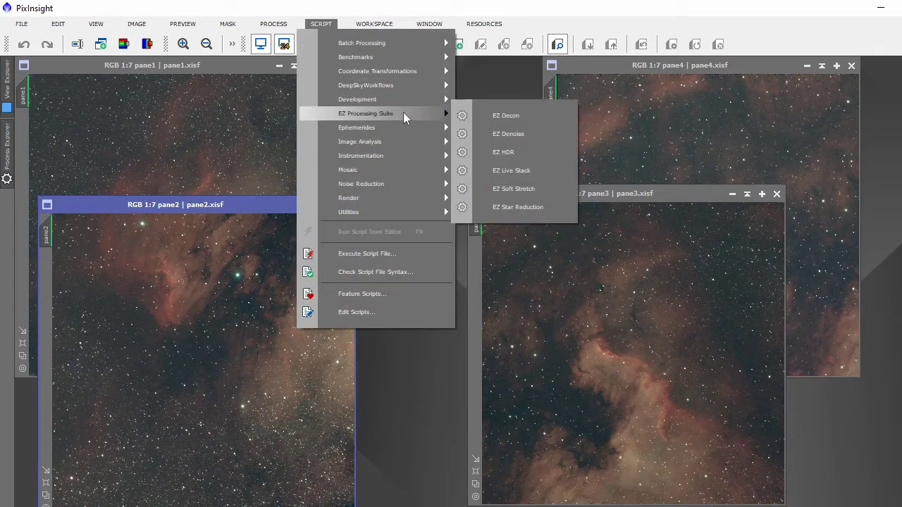
left_click(517, 190)
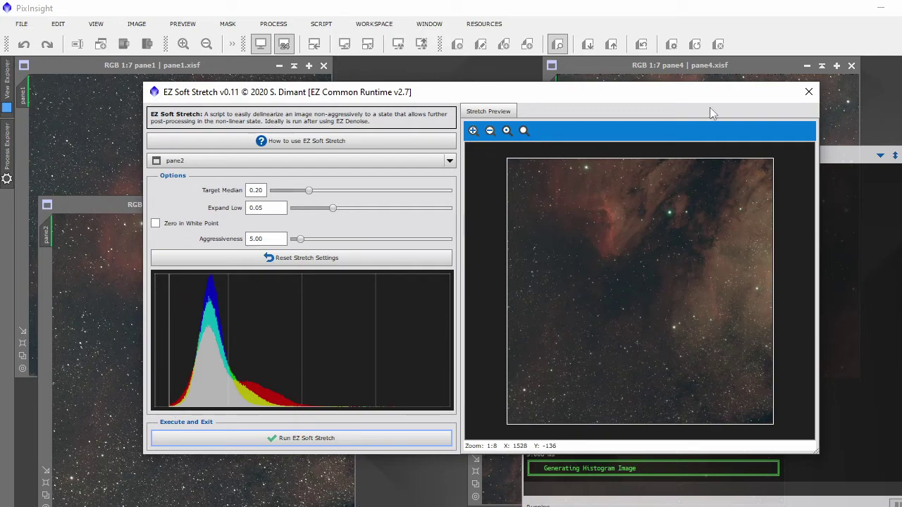
left_click(807, 92)
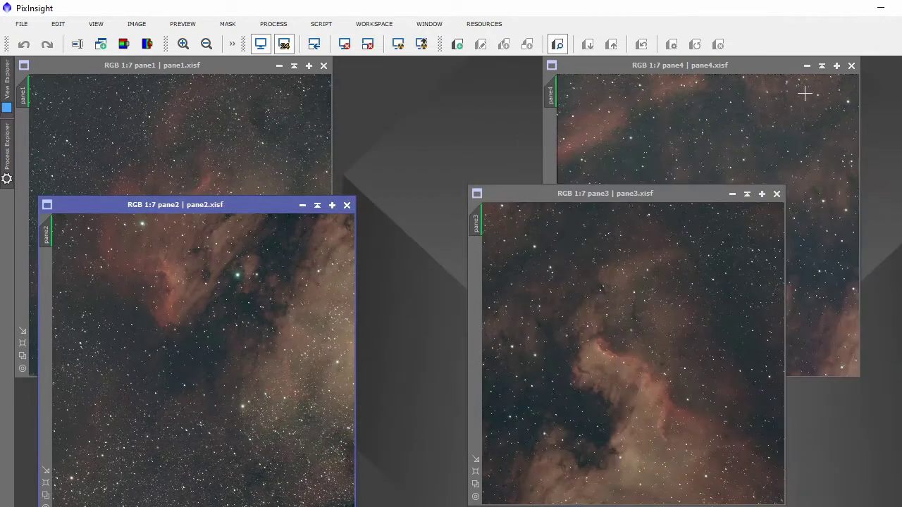
left_click(652, 141)
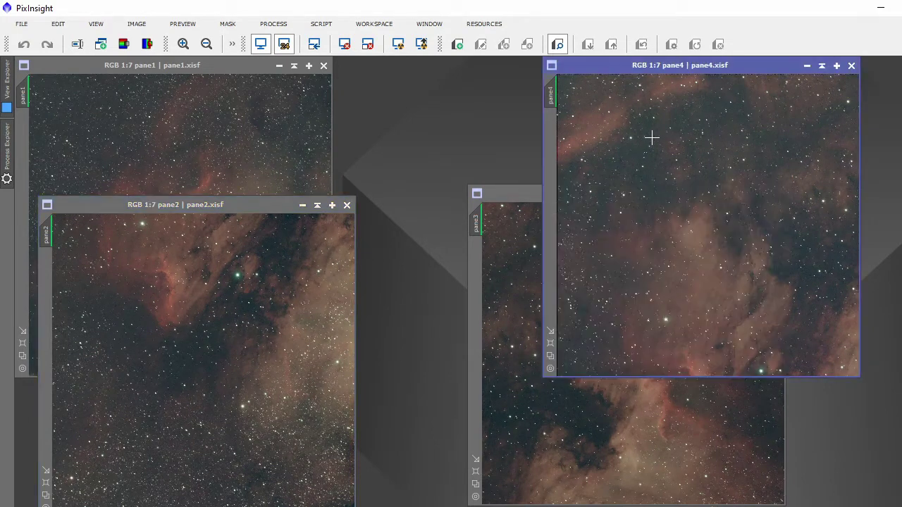
left_click(321, 25)
mouse_move(358, 113)
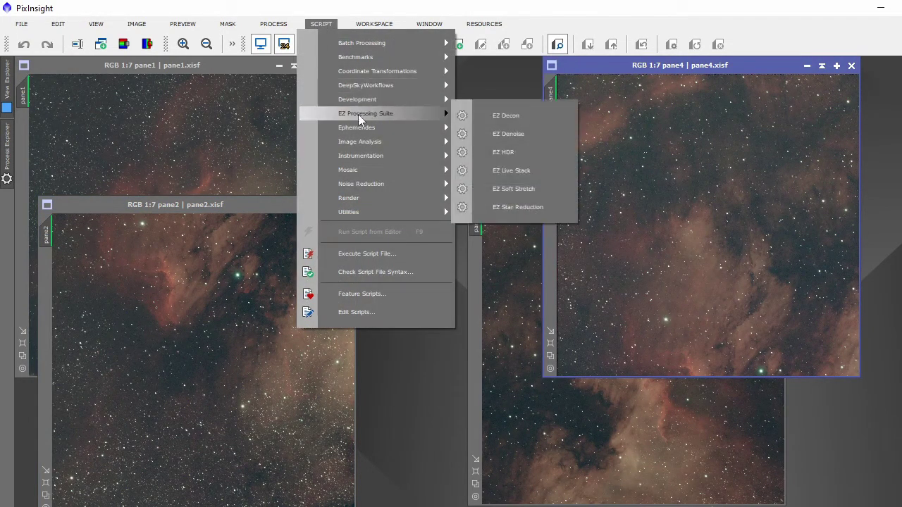
left_click(509, 172)
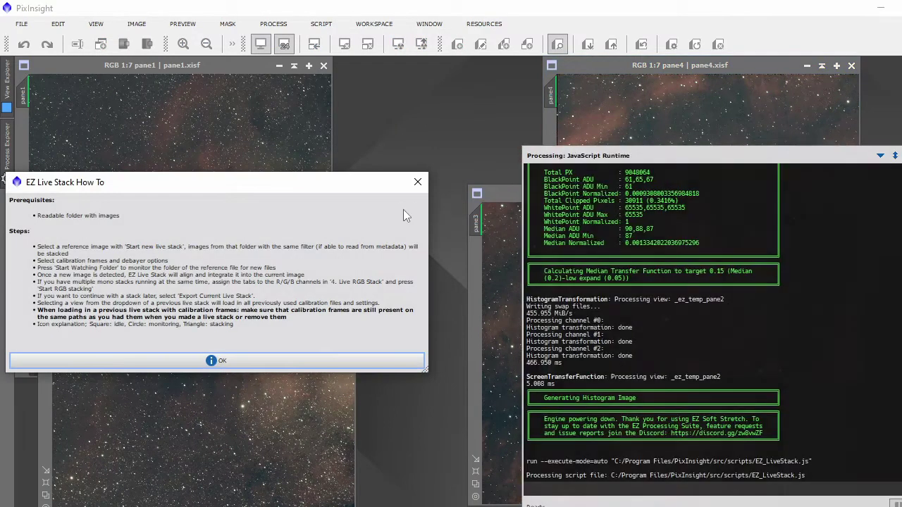
left_click(419, 184)
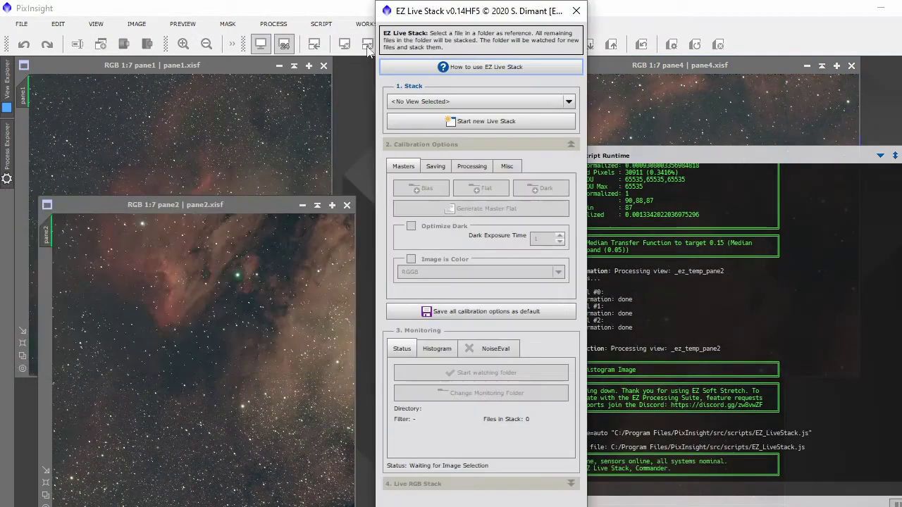
left_click(577, 9)
left_click(321, 23)
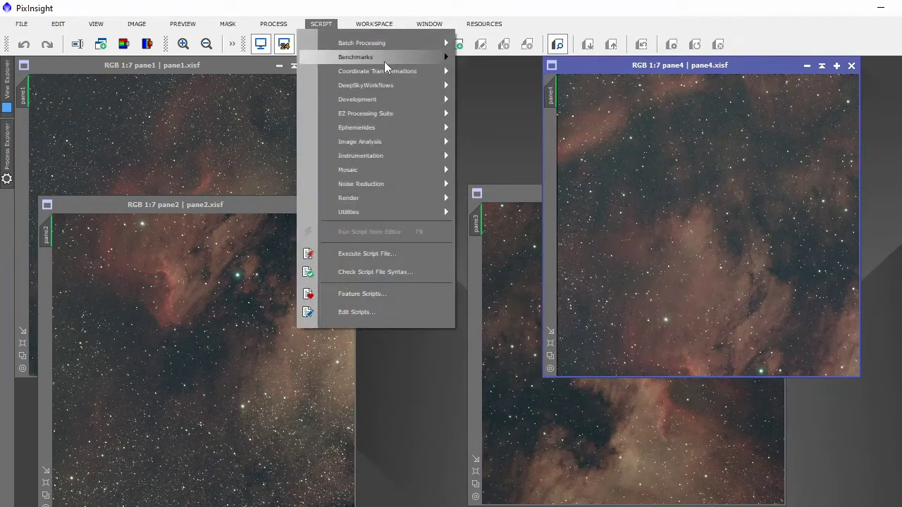
mouse_move(409, 113)
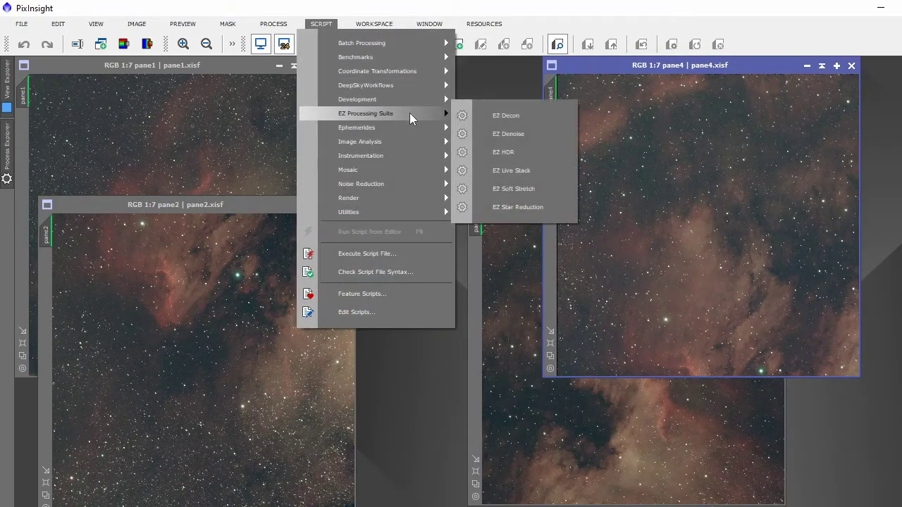
left_click(514, 190)
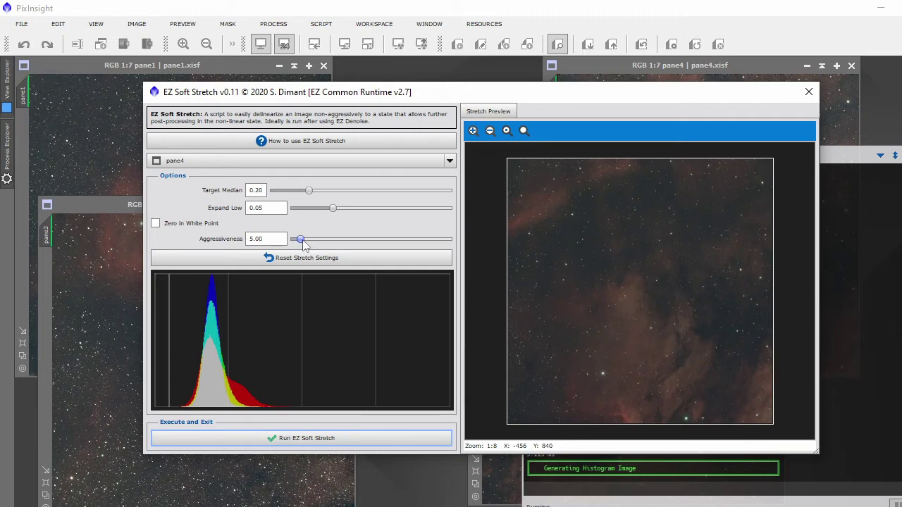
left_click_drag(301, 240, 315, 245)
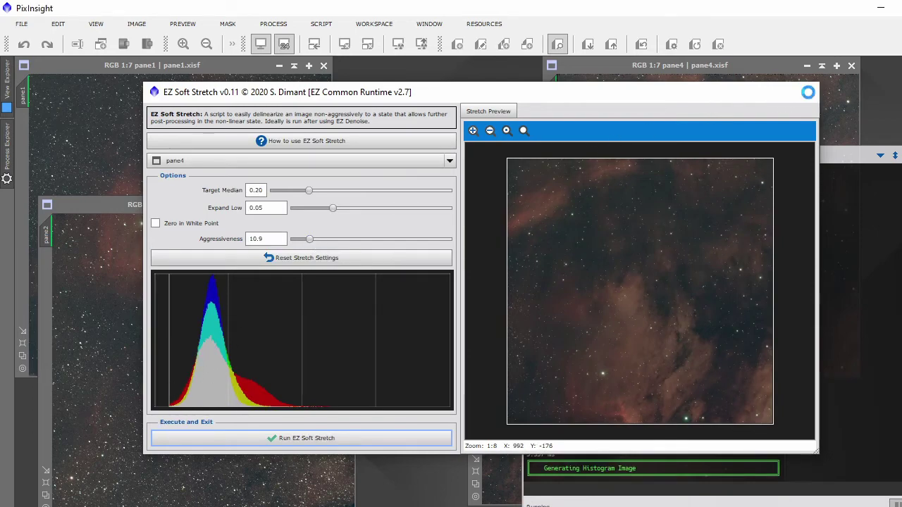
left_click(809, 91)
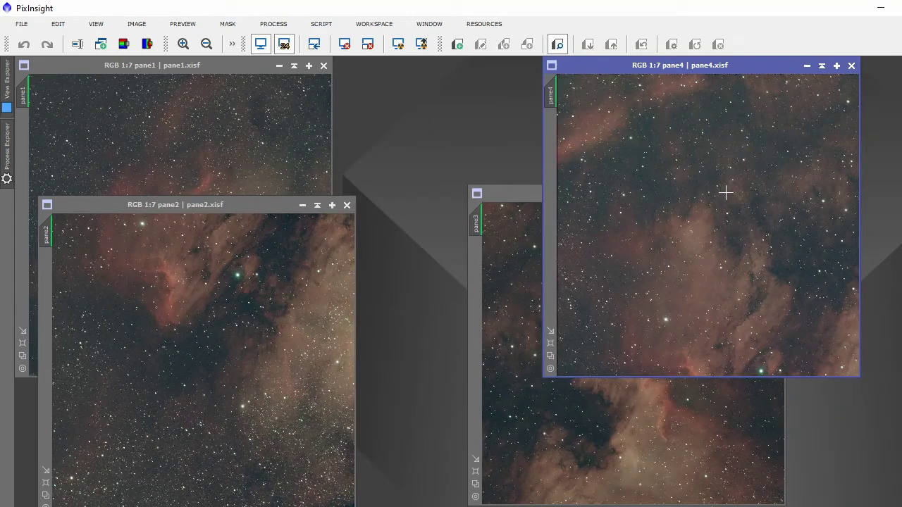
left_click(809, 65)
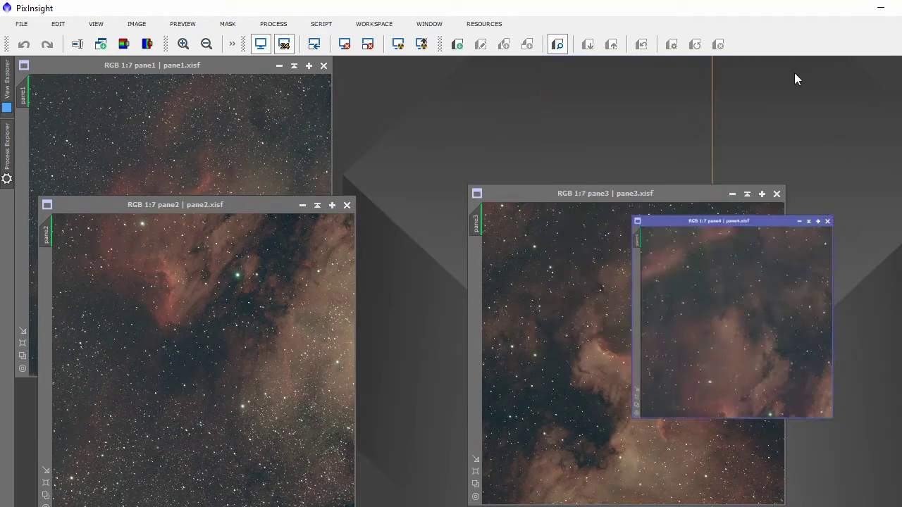
Minimize the pane3, pane2 and pane1 images to icons.
left_click(730, 196)
left_click(301, 206)
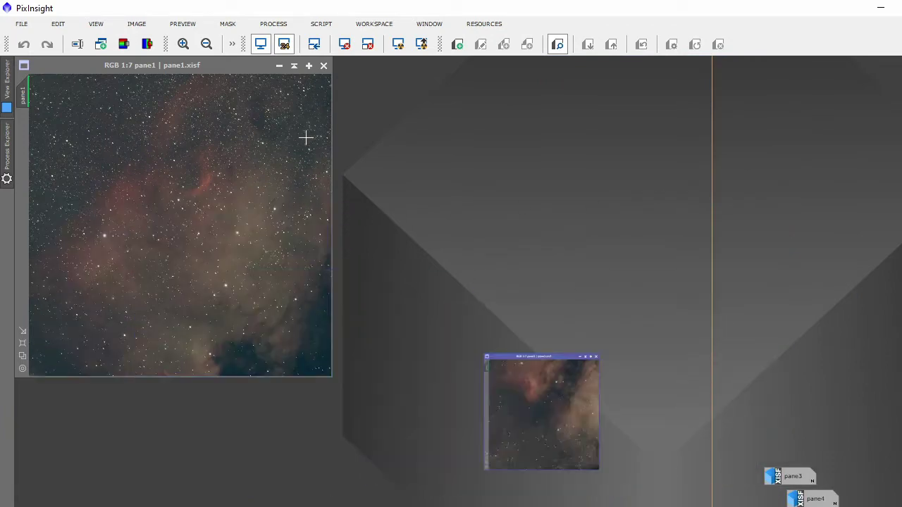
left_click(279, 66)
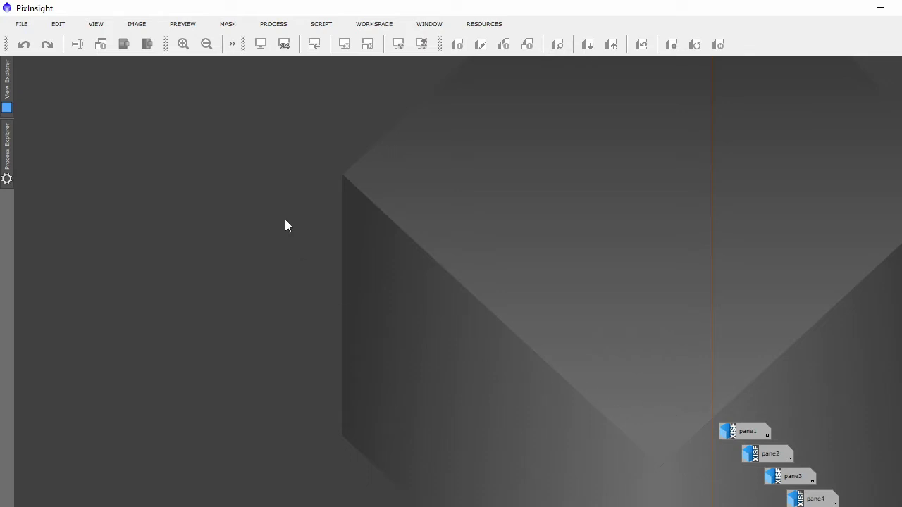
Launch the ImageSolver script, collapse Image Parameters, then close it without solving.
left_click(316, 27)
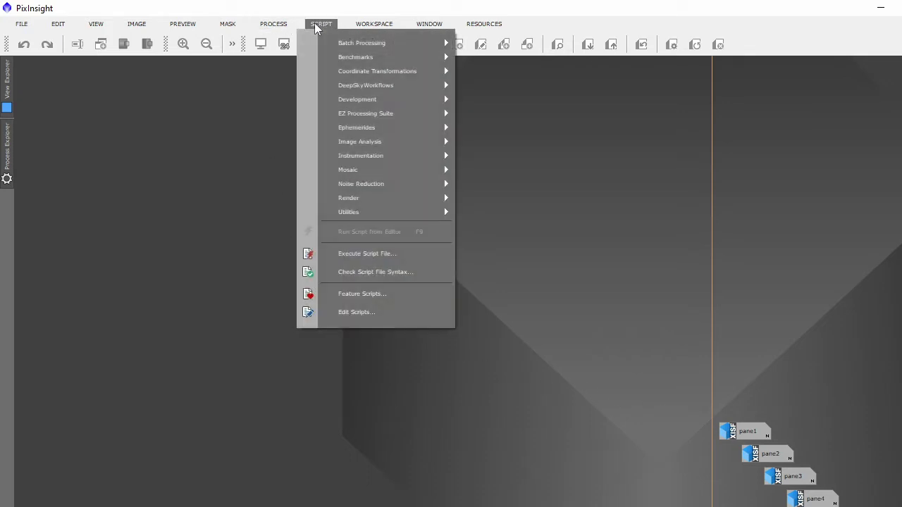
mouse_move(374, 141)
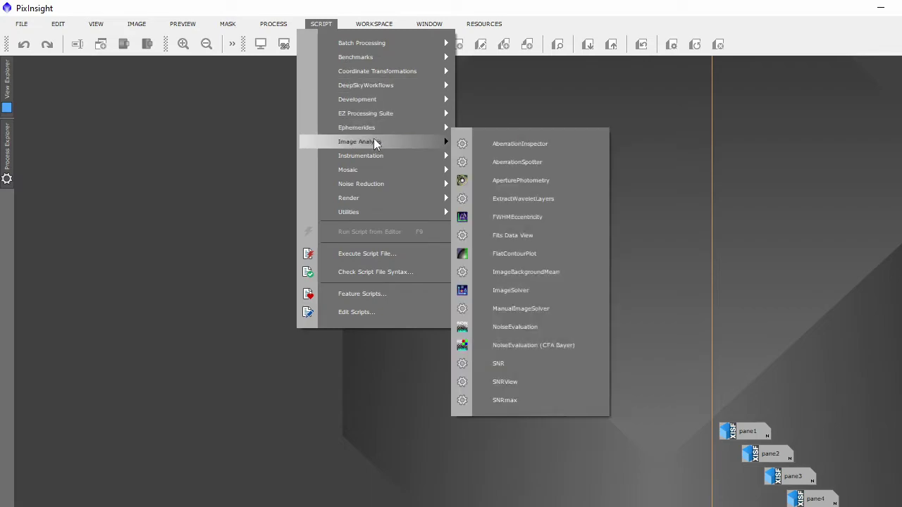
left_click(535, 295)
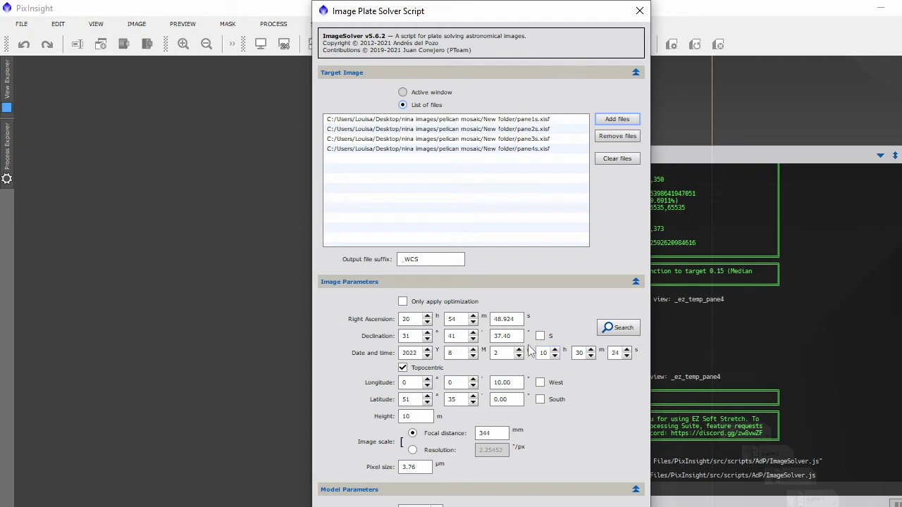
left_click(635, 281)
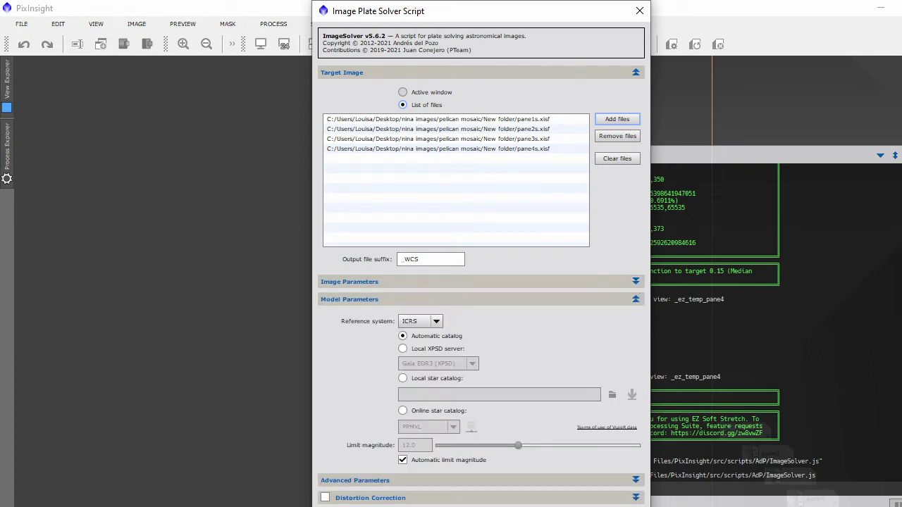
left_click(644, 11)
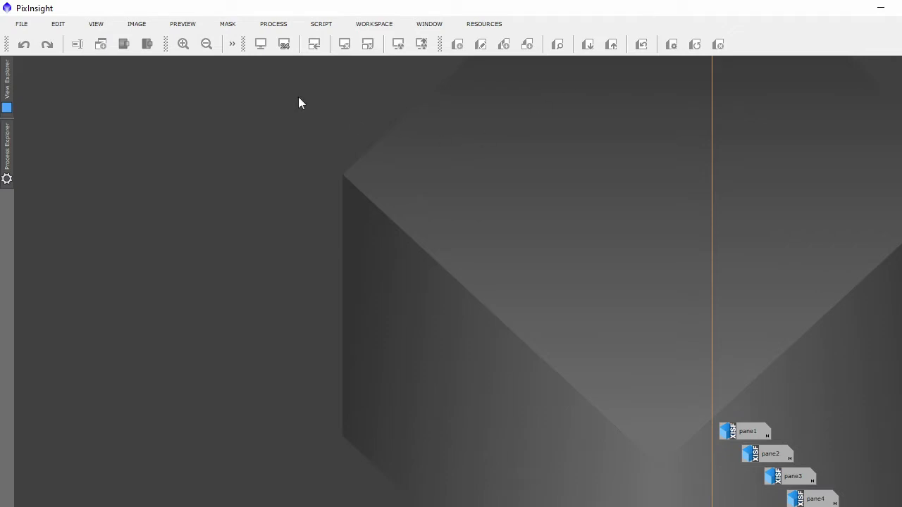
left_click(22, 24)
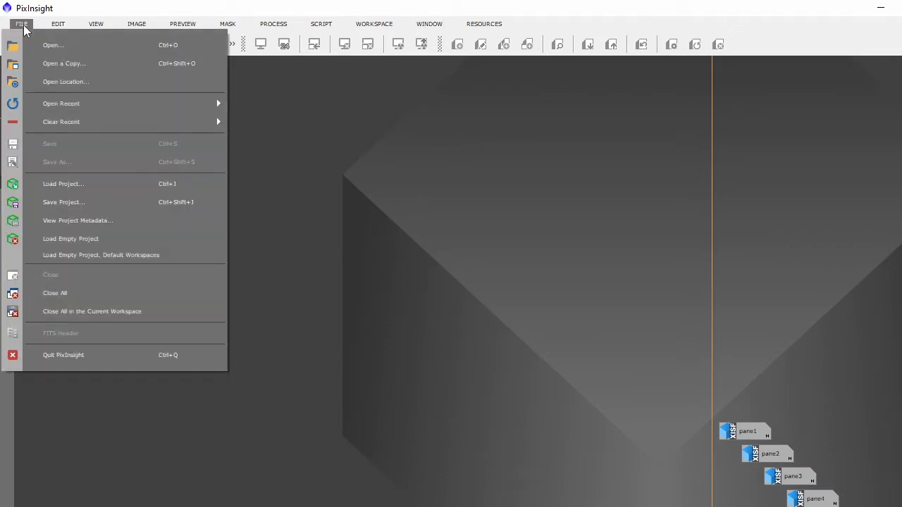
left_click(54, 46)
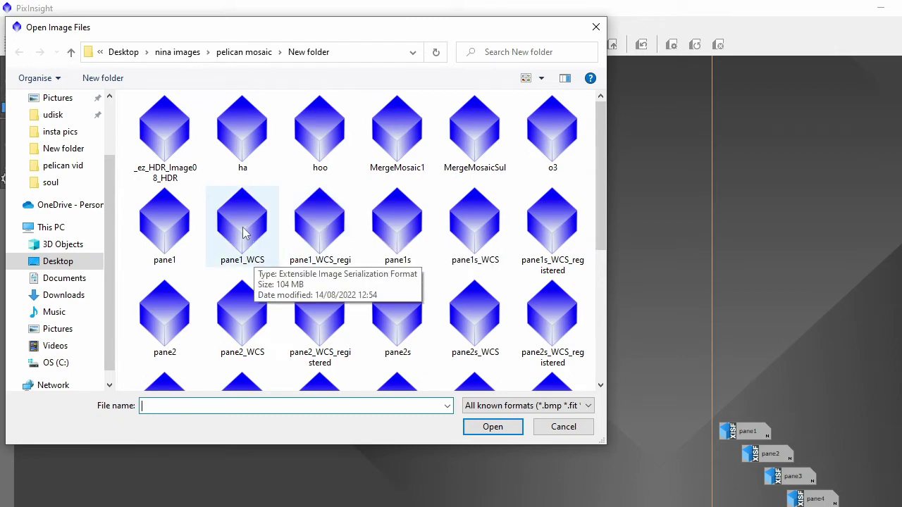
left_click_drag(603, 210, 603, 241)
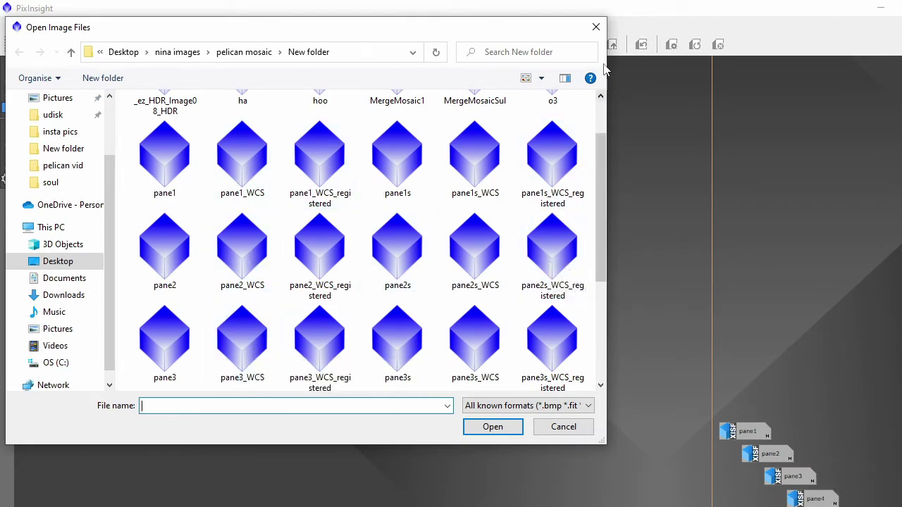
left_click(595, 29)
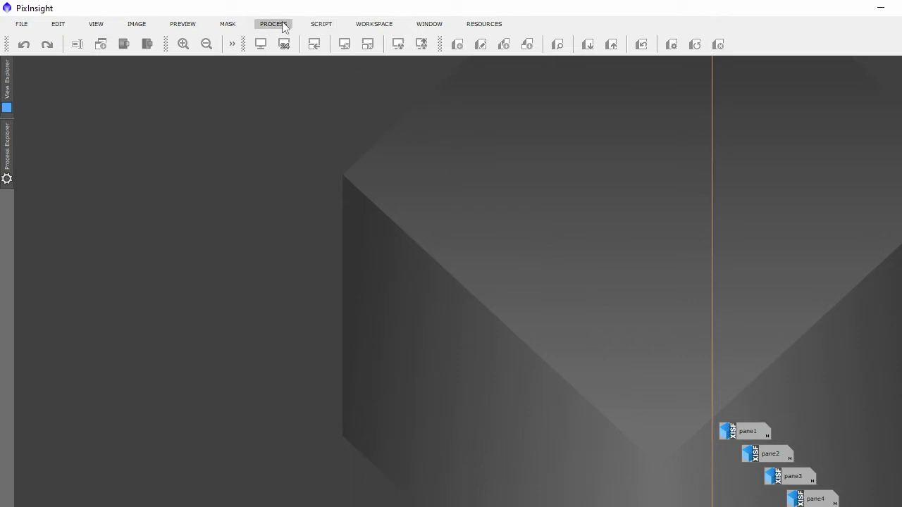
left_click(311, 27)
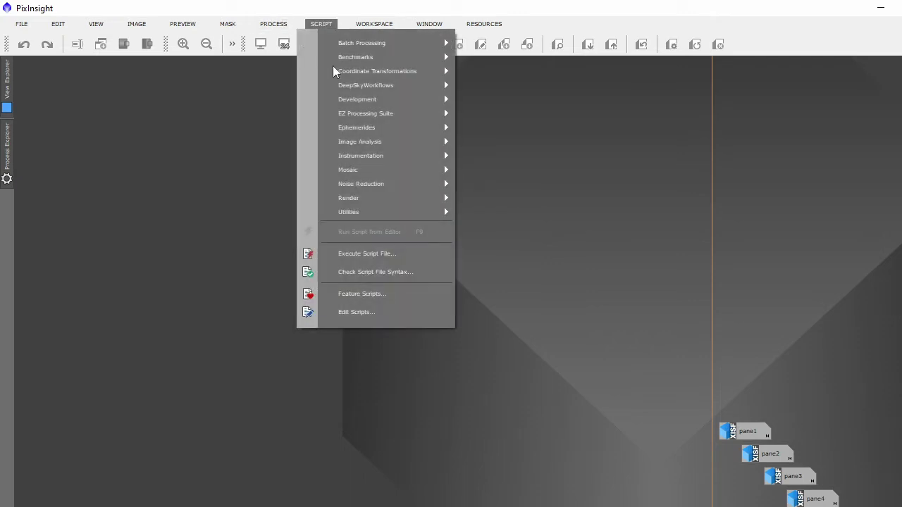
mouse_move(367, 169)
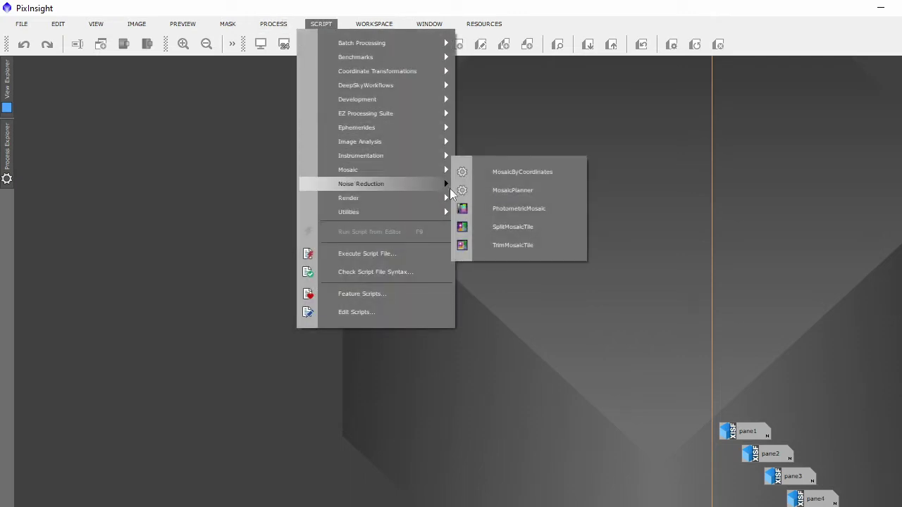
left_click(533, 171)
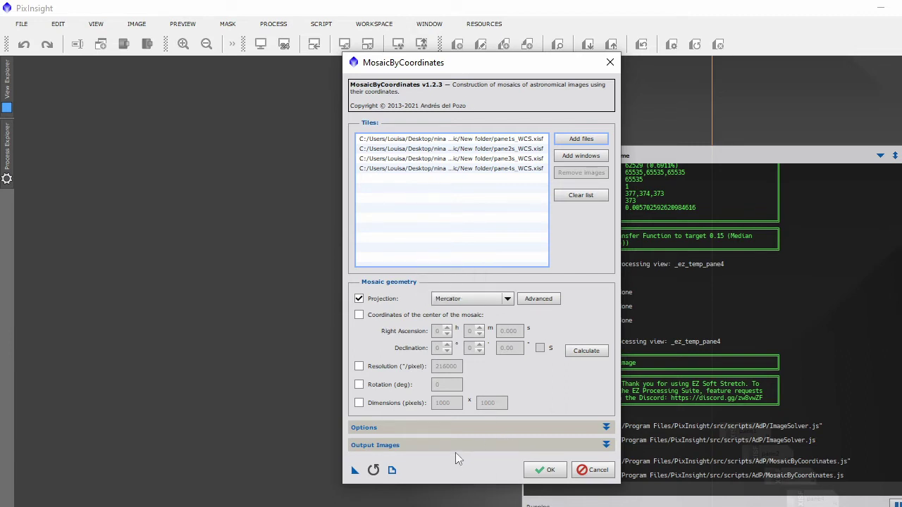
left_click(610, 64)
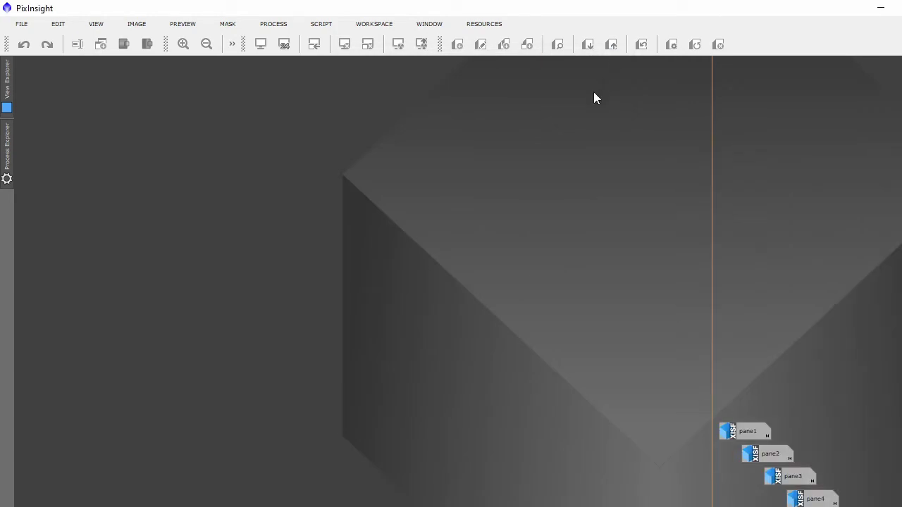
left_click(21, 25)
left_click(61, 46)
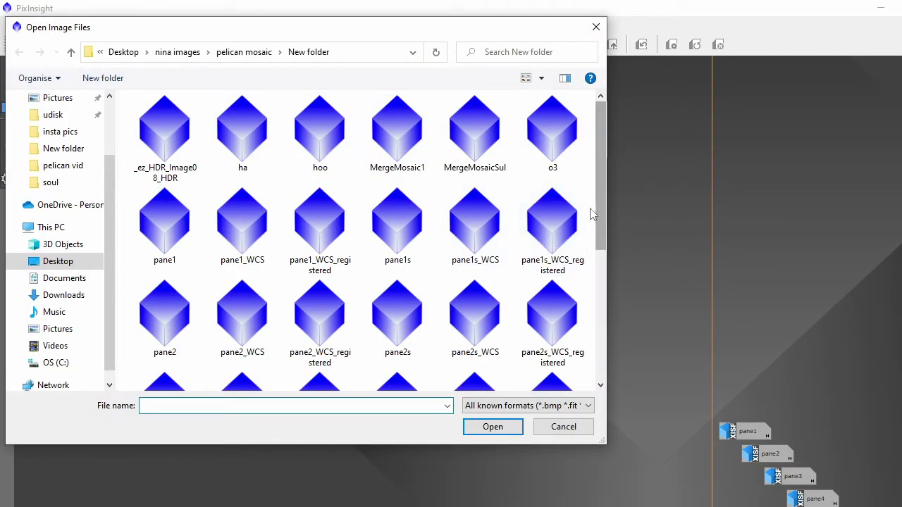
left_click_drag(604, 205, 605, 224)
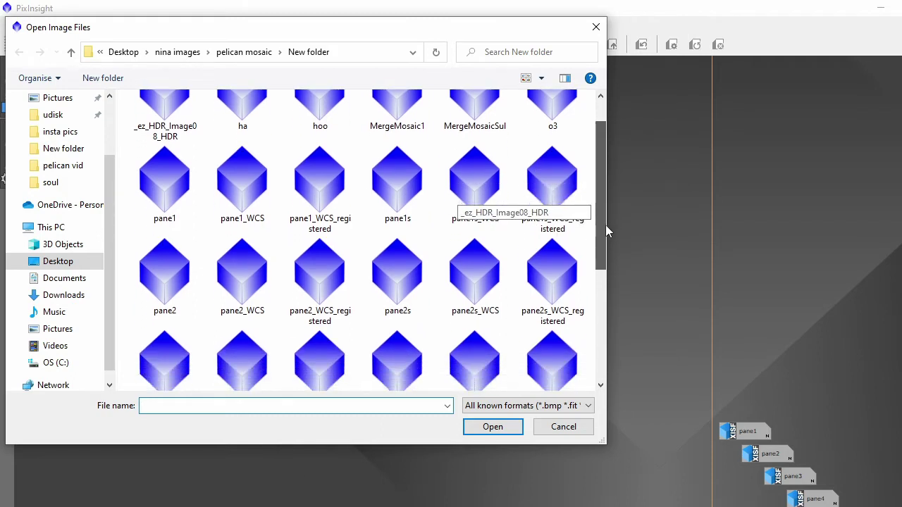
left_click(320, 197)
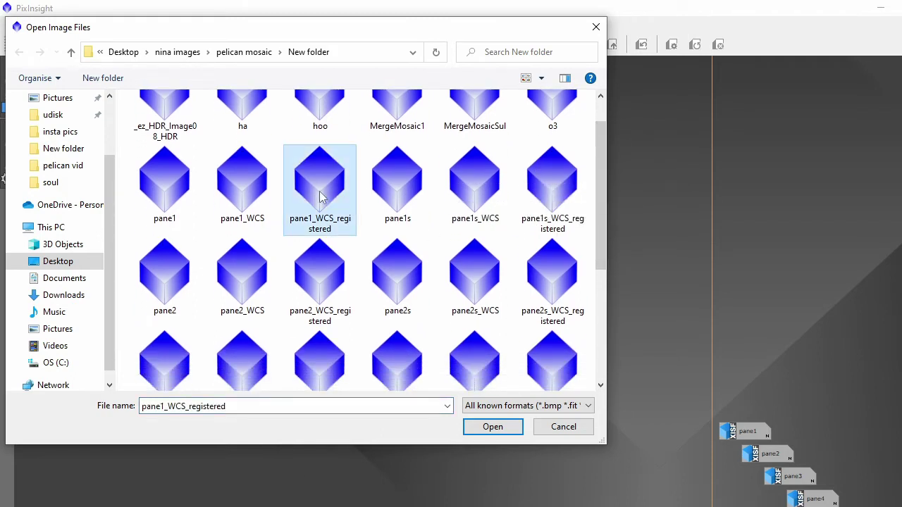
left_click(314, 279, "ctrl")
left_click(334, 343, "ctrl")
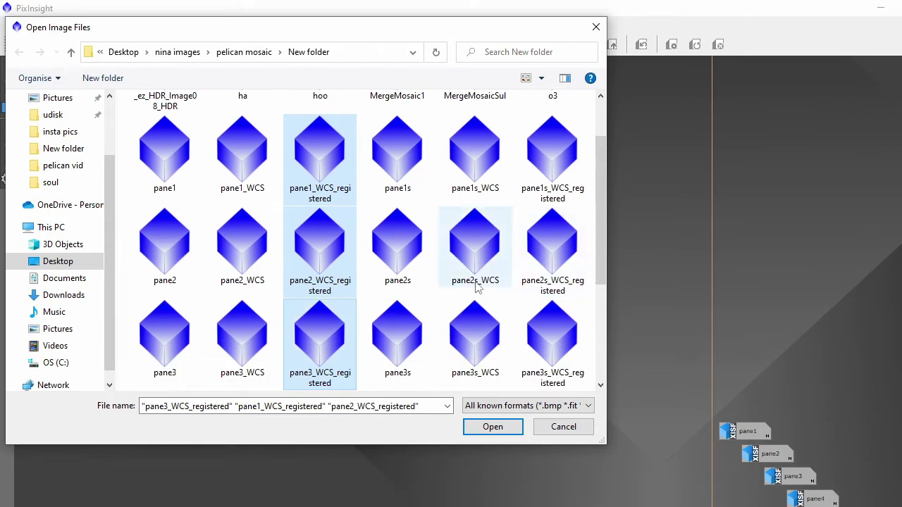
left_click_drag(601, 261, 603, 306)
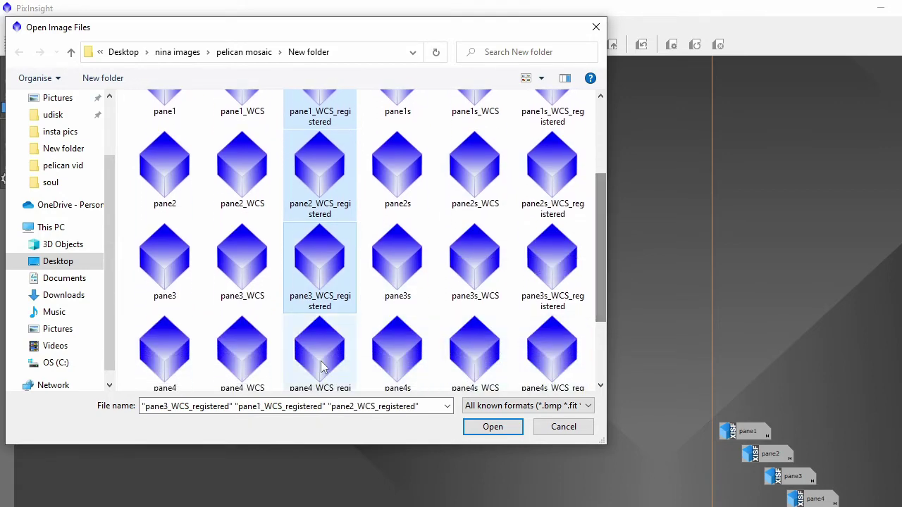
left_click(322, 362, "ctrl")
left_click(494, 428)
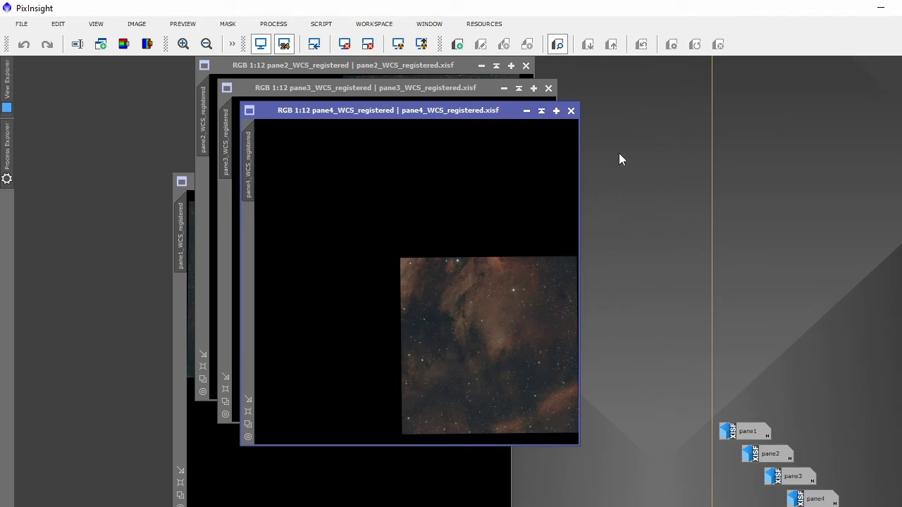
left_click(572, 111)
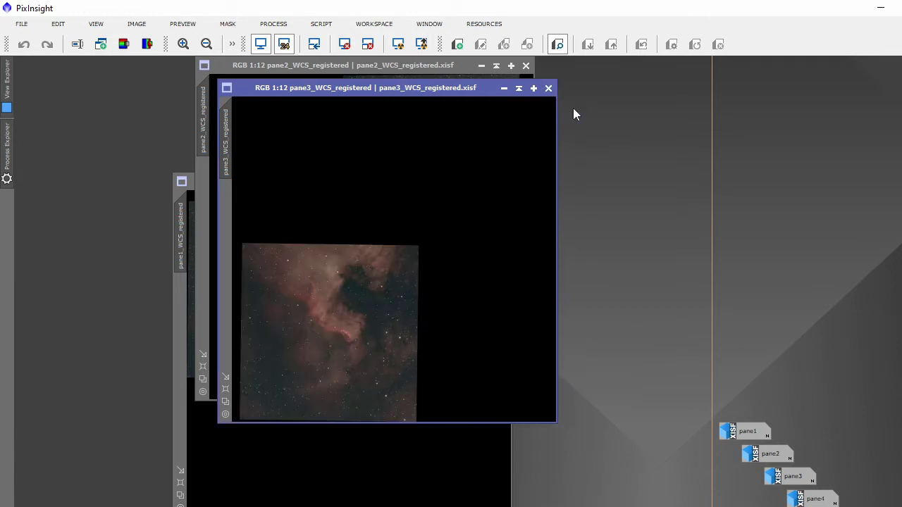
left_click(548, 88)
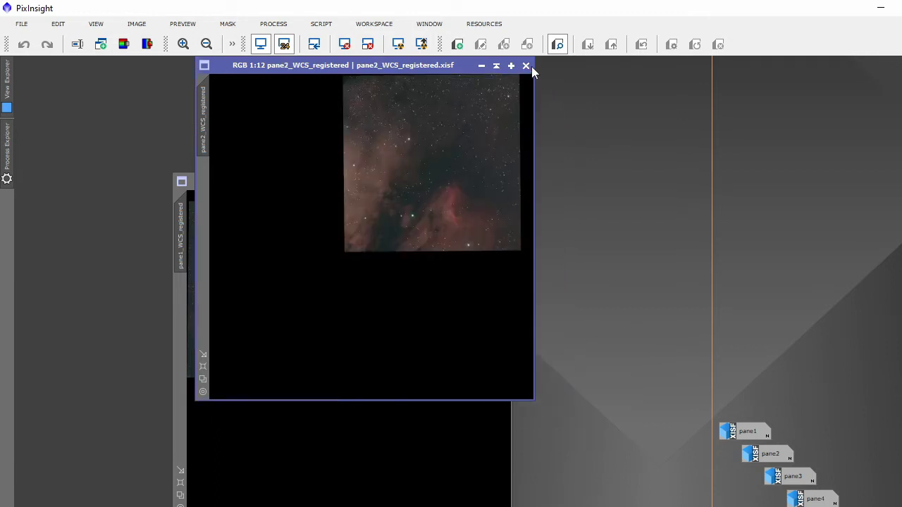
left_click(525, 65)
left_click(503, 185)
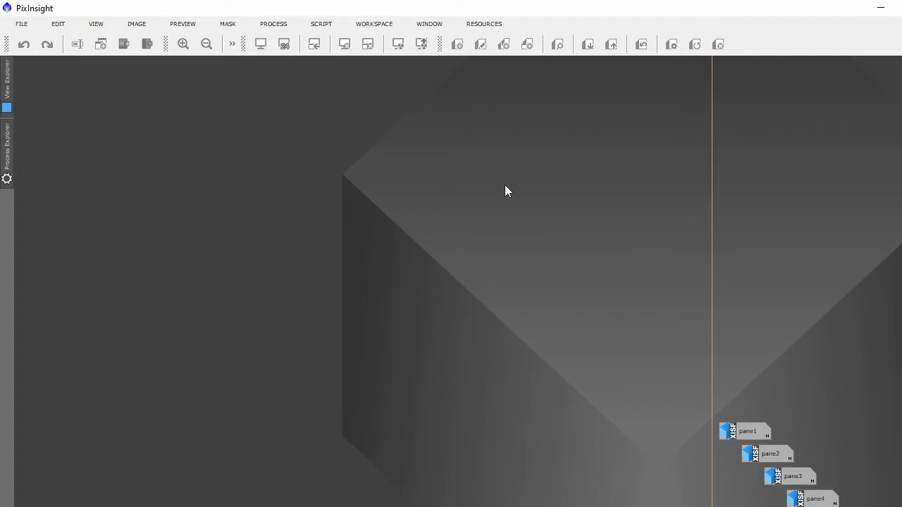
Open the GradientMergeMosaic process.
left_click(273, 24)
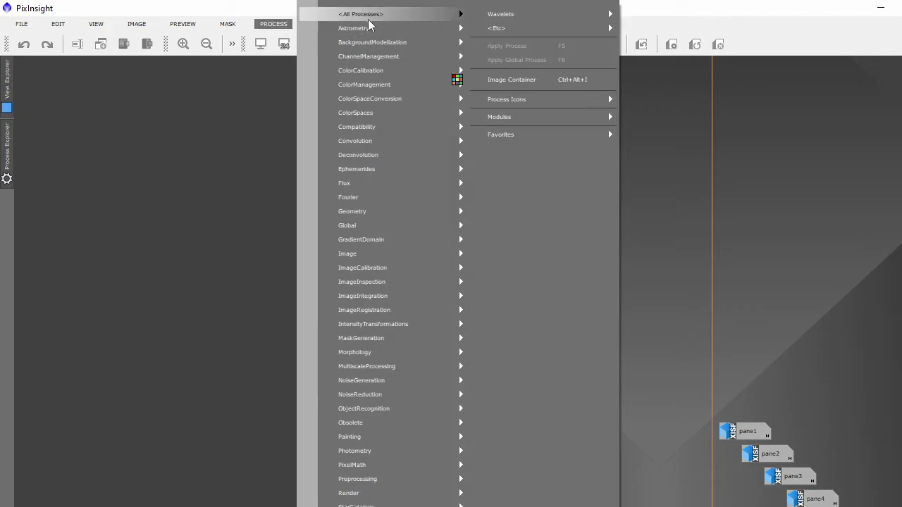
mouse_move(369, 23)
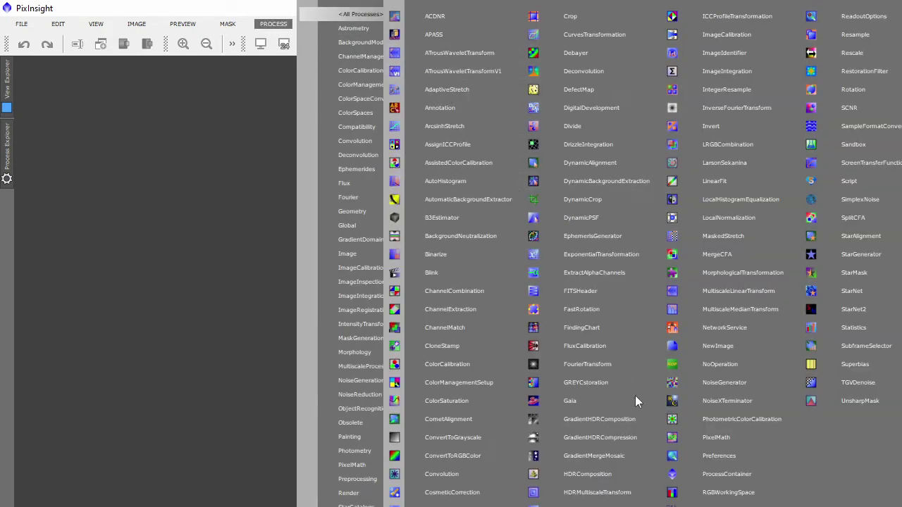
left_click(604, 456)
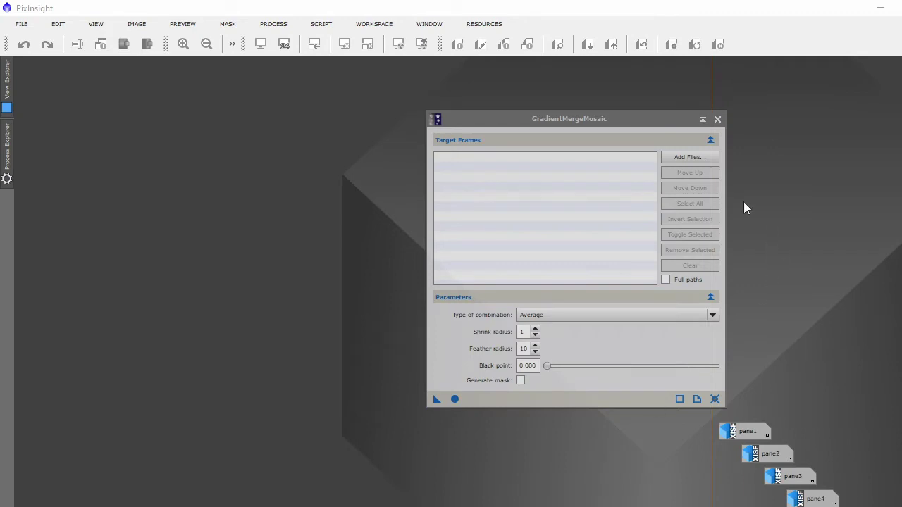
Add pane1 through pane4_WCS_registered.xisf as GradientMergeMosaic target frames.
left_click(687, 156)
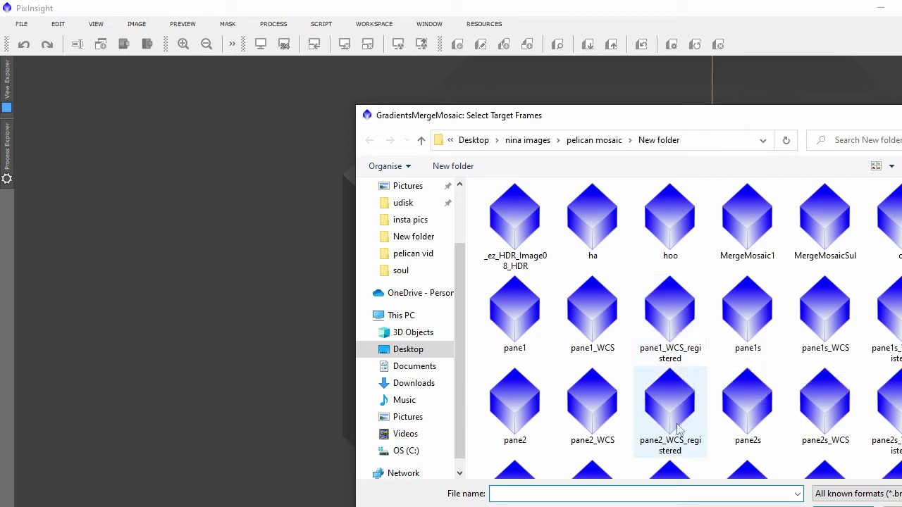
left_click(677, 315)
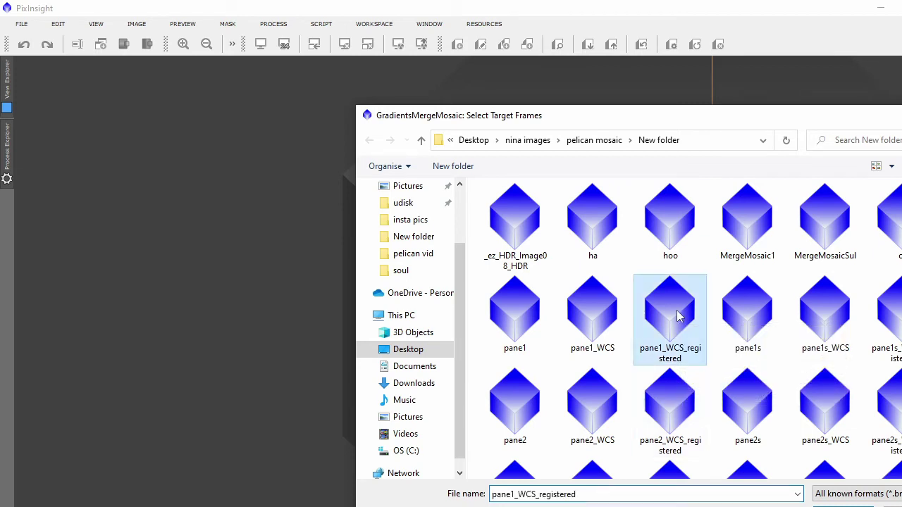
left_click(676, 394, "ctrl")
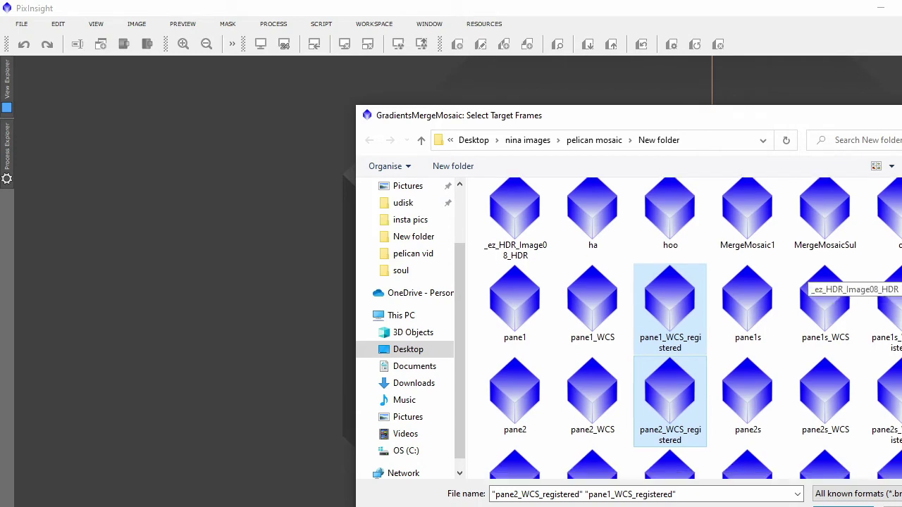
scroll(796, 345, "down", 1)
left_click(665, 314, "ctrl")
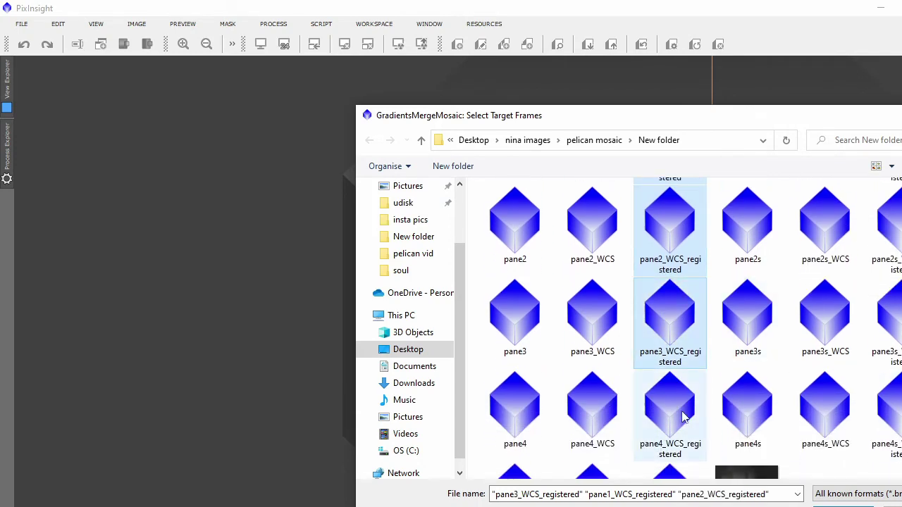
left_click(678, 414, "ctrl")
key("Return")
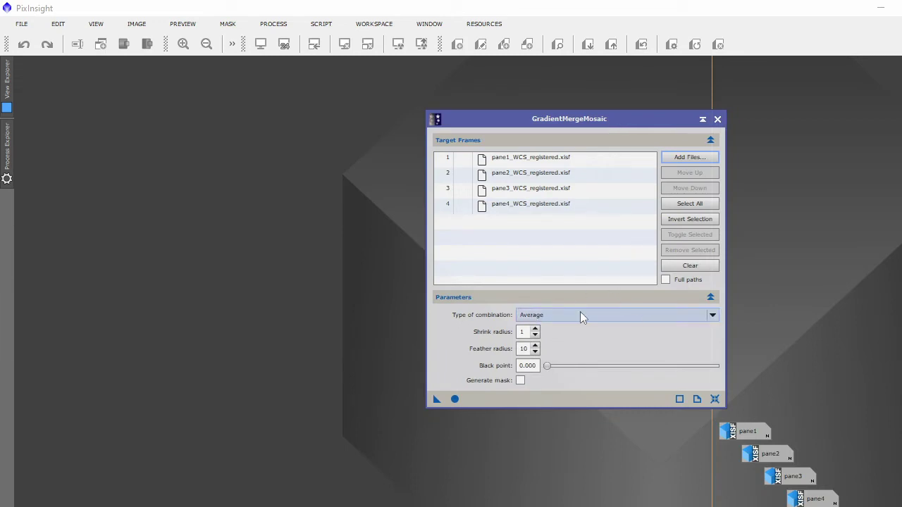
Run GradientMergeMosaic globally with Overlay combination, shrink radius 8 and feather radius 85.
mouse_move(640, 318)
left_click(713, 318)
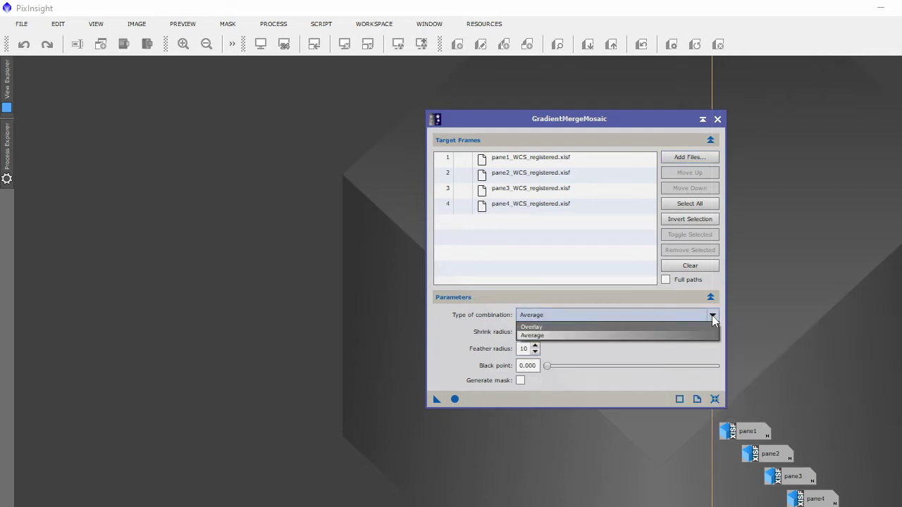
left_click(698, 326)
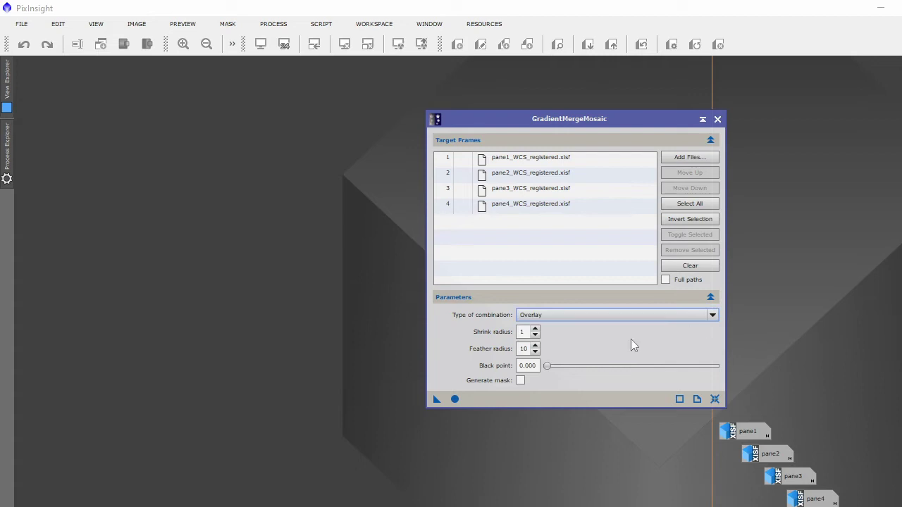
left_click(535, 331)
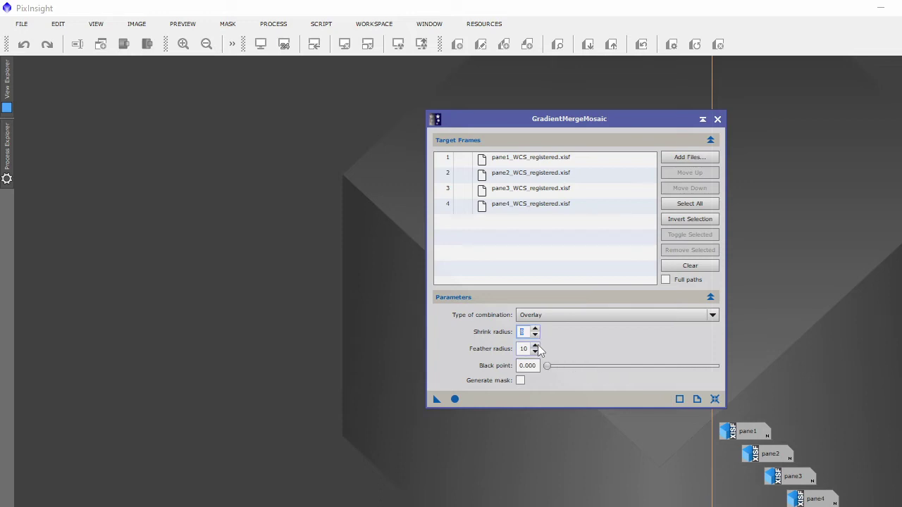
left_click(520, 349)
left_click(454, 401)
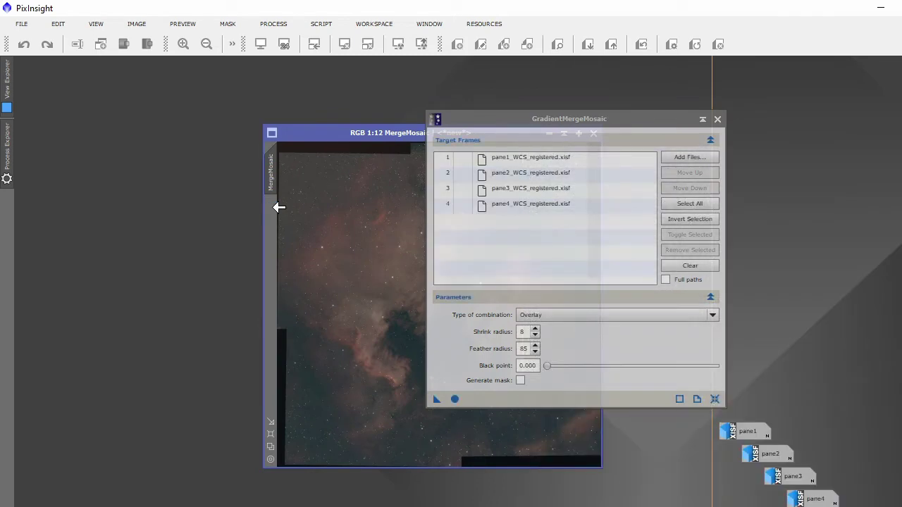
left_click(717, 119)
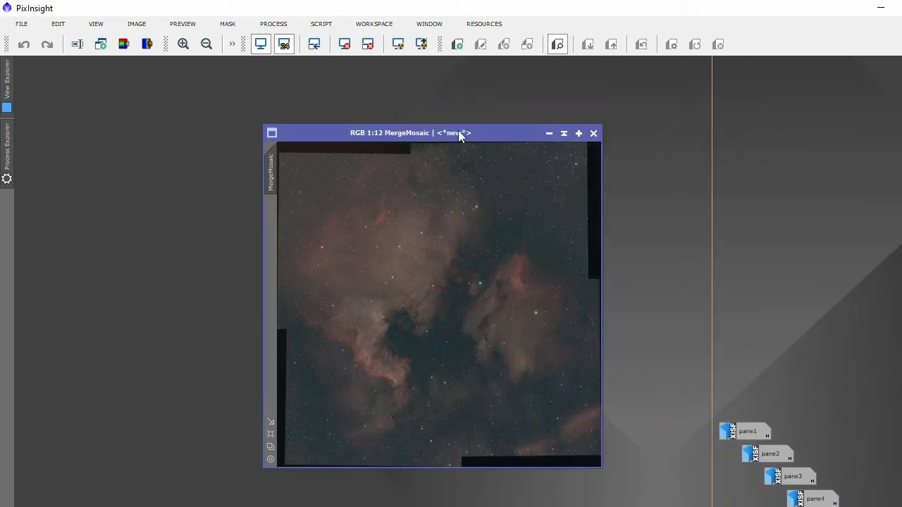
Move the MergeMosaic window up-left and enlarge it to view the joined nebulae.
left_click_drag(483, 134, 354, 74)
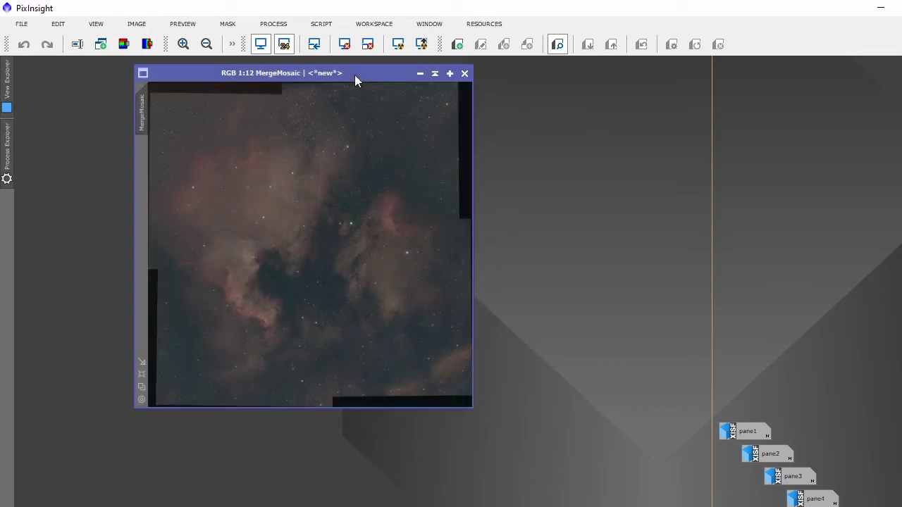
left_click(142, 375)
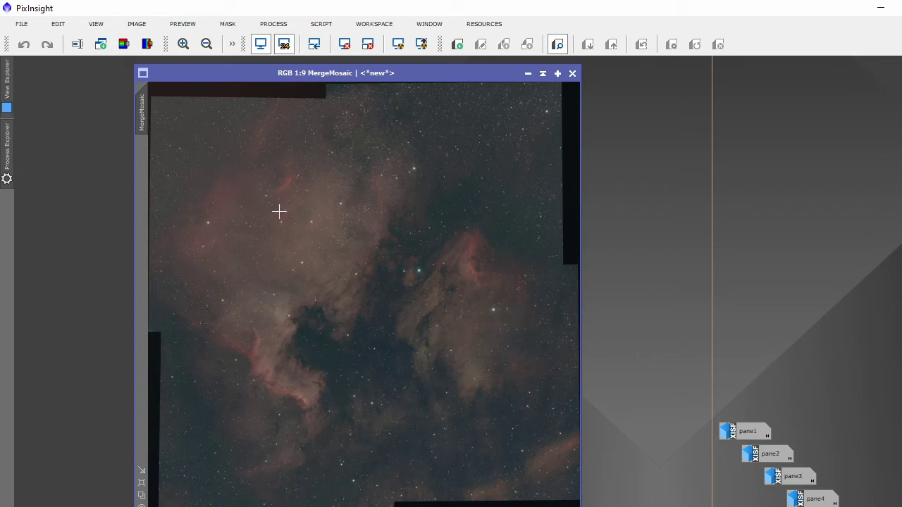
left_click(22, 24)
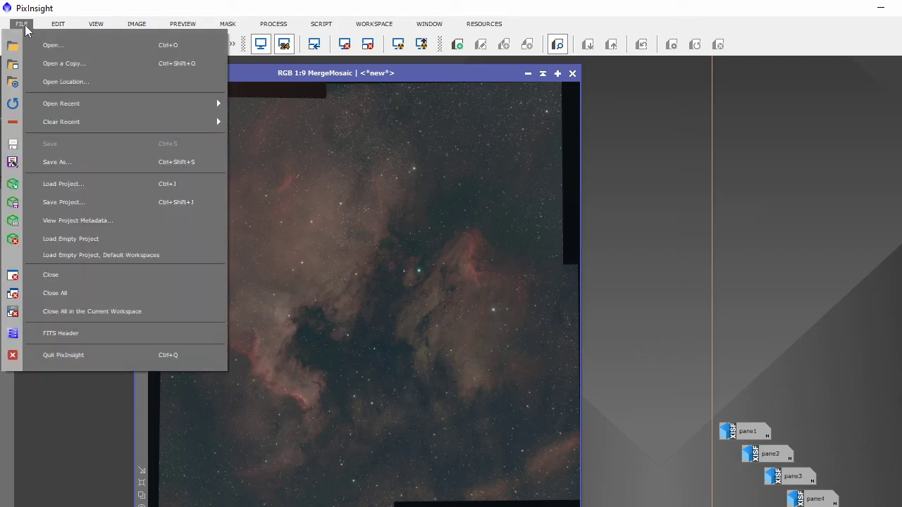
left_click(49, 49)
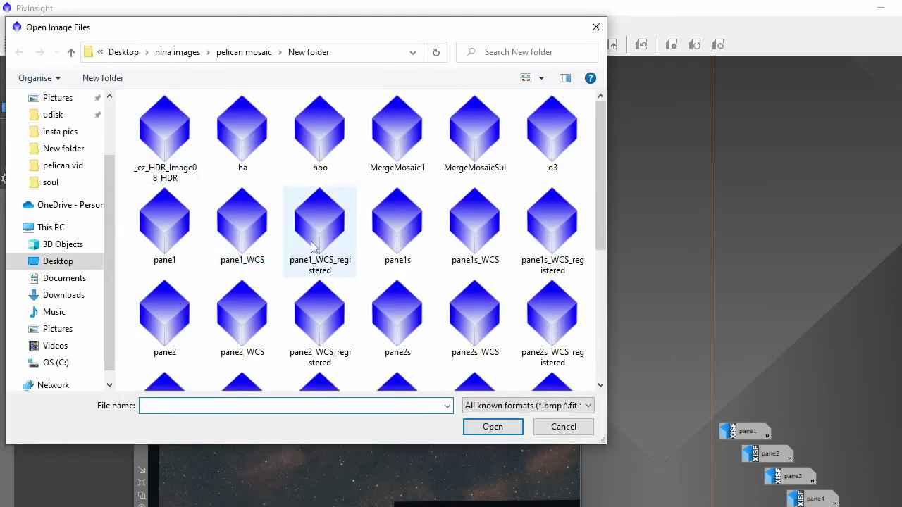
left_click(479, 156)
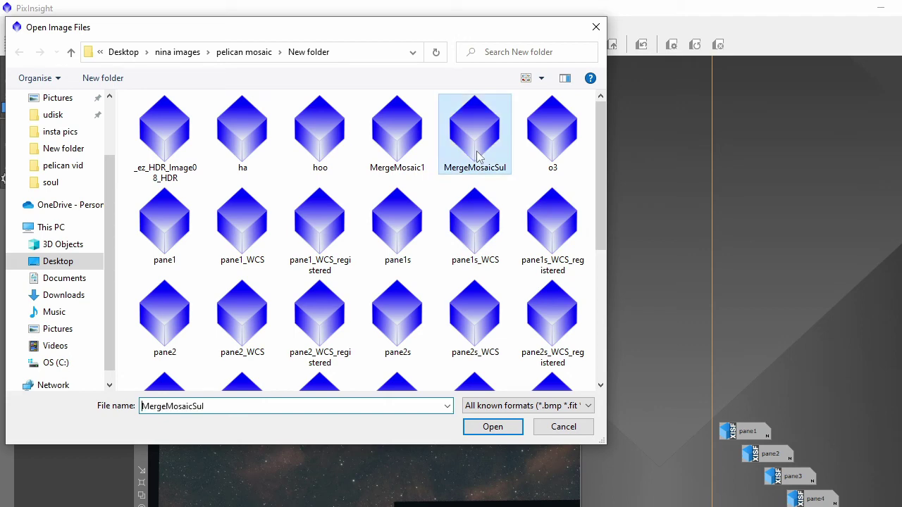
left_click(504, 427)
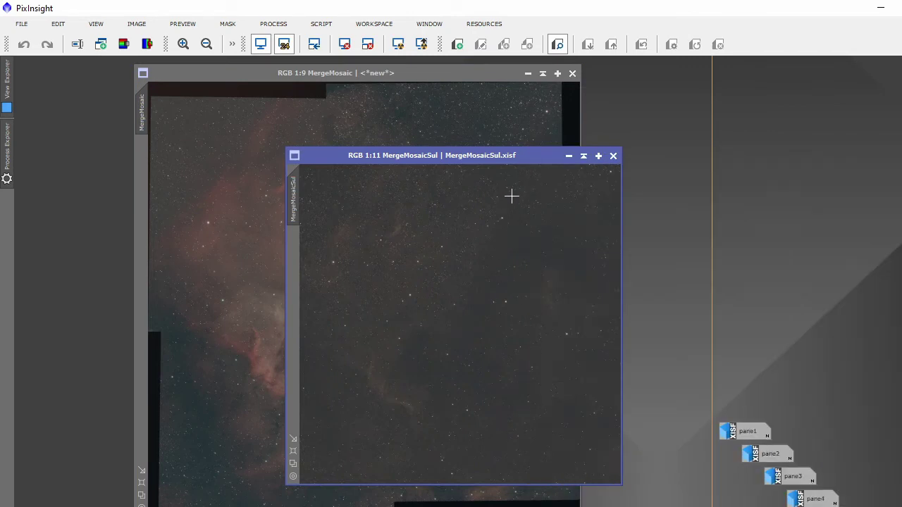
left_click(294, 452)
left_click_drag(588, 69, 505, 59)
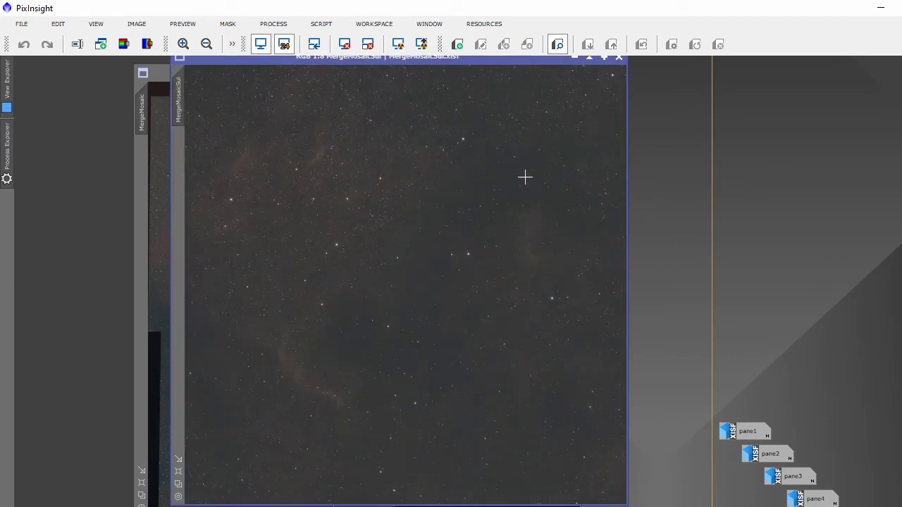
left_click_drag(525, 58, 525, 65)
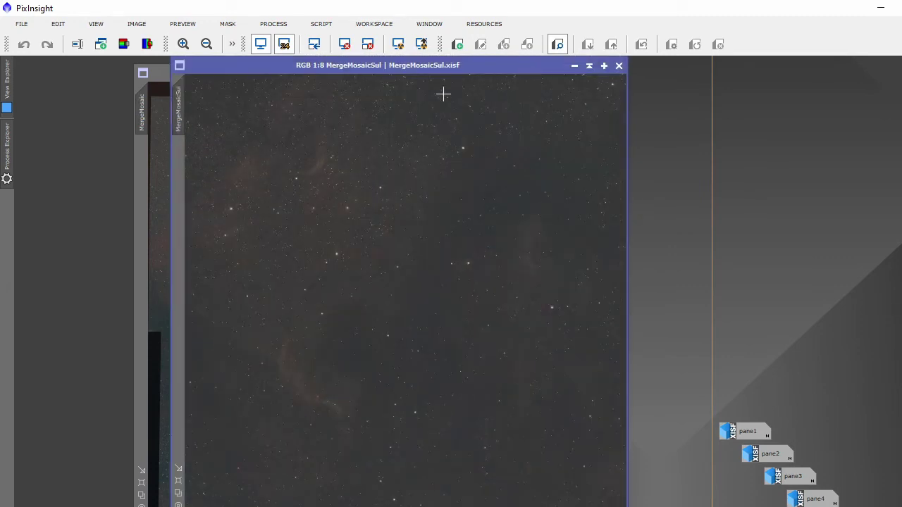
left_click(122, 45)
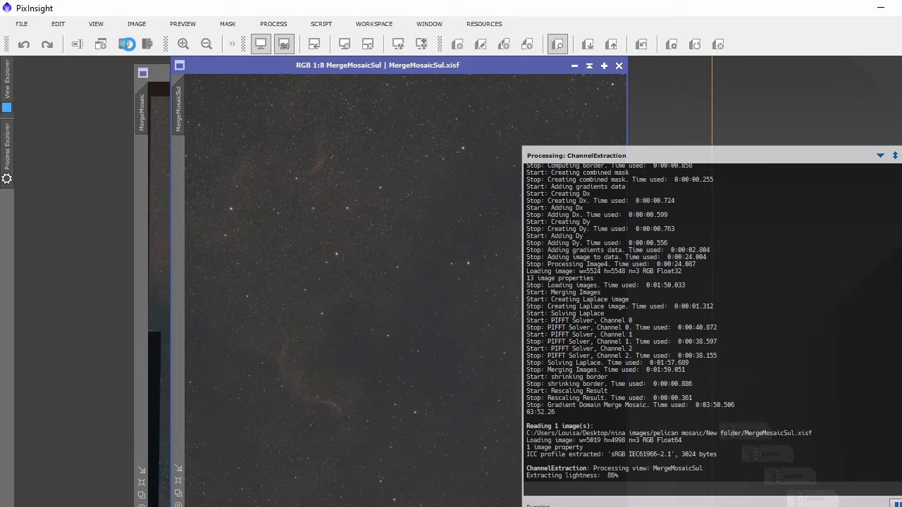
left_click(620, 66)
left_click_drag(544, 178, 558, 120)
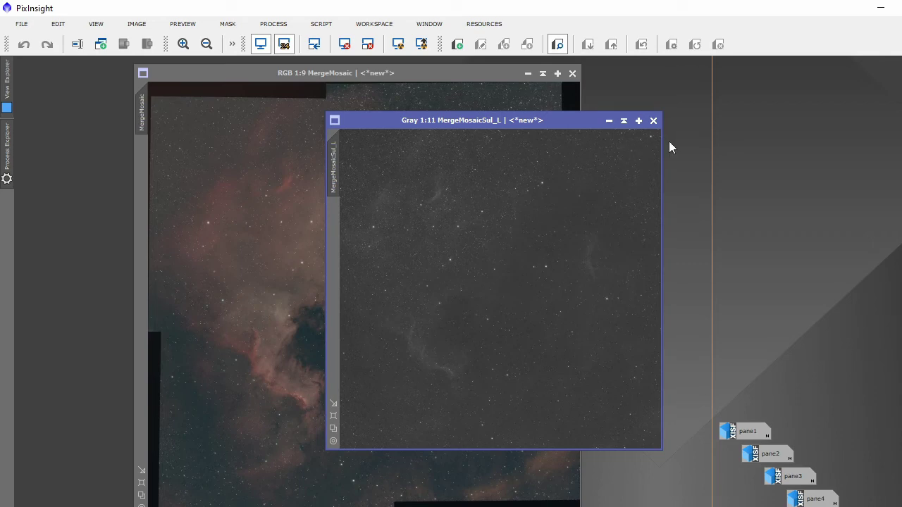
left_click(653, 121)
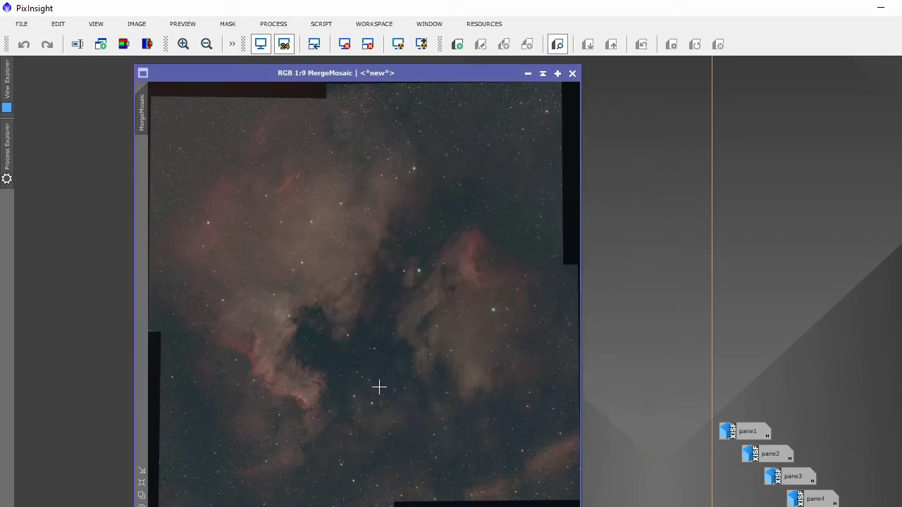
Open the finished image sho_image_pelican_star_reduction2fin.xisf.
left_click(21, 24)
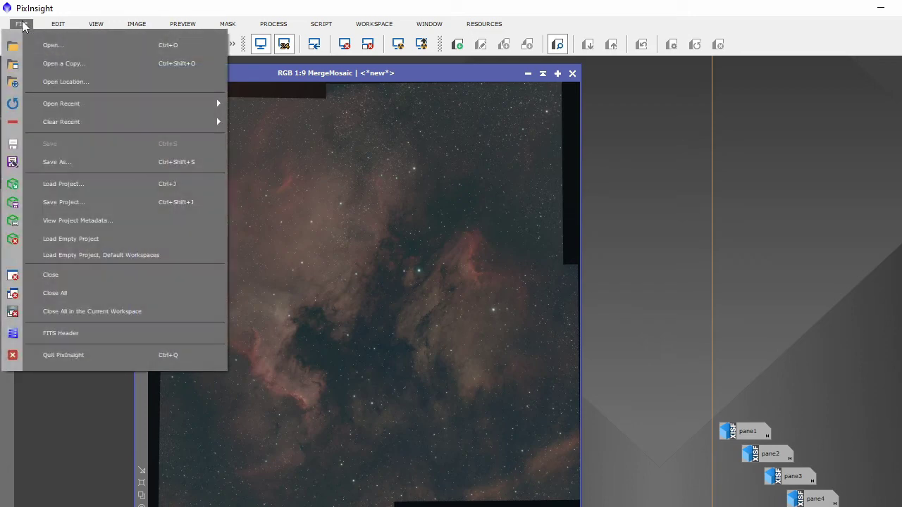
left_click(51, 45)
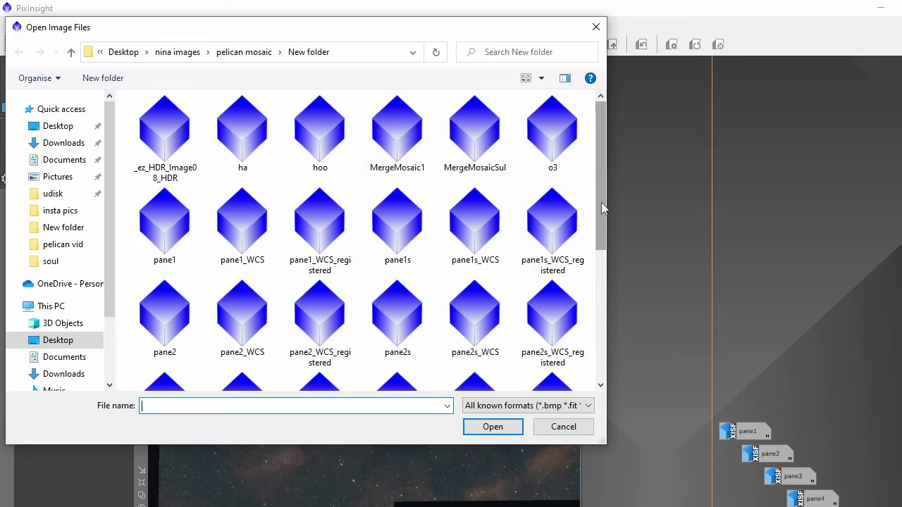
left_click_drag(603, 207, 618, 343)
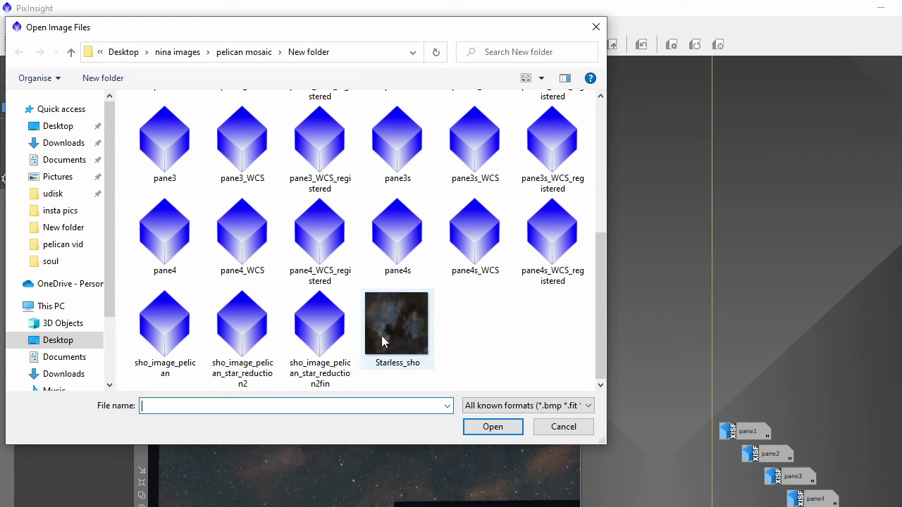
left_click(314, 345)
left_click(478, 430)
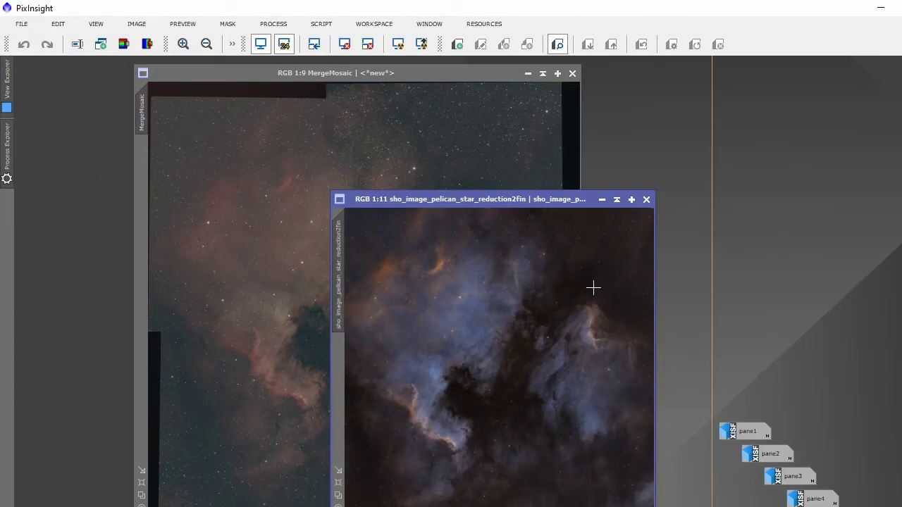
Minimize MergeMosaic to a lower-right icon and enlarge the SHO image window up-left.
left_click_drag(541, 200, 480, 161)
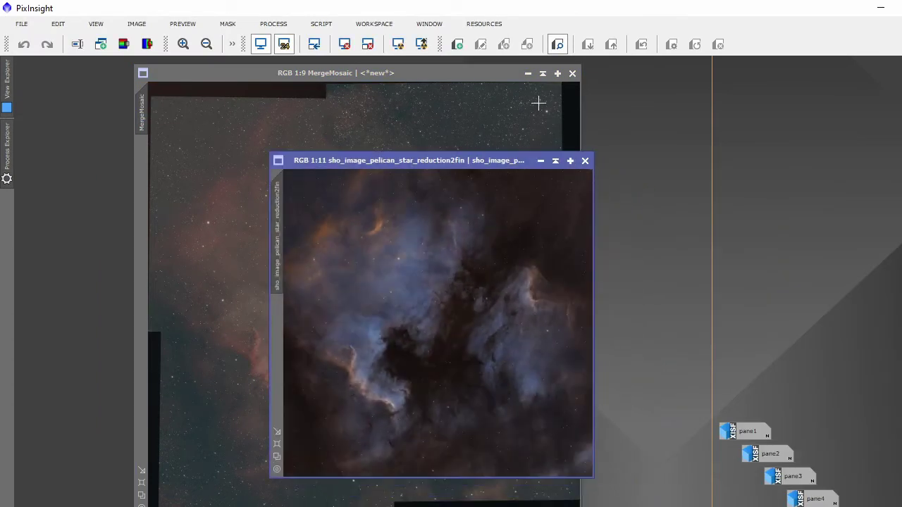
left_click(527, 74)
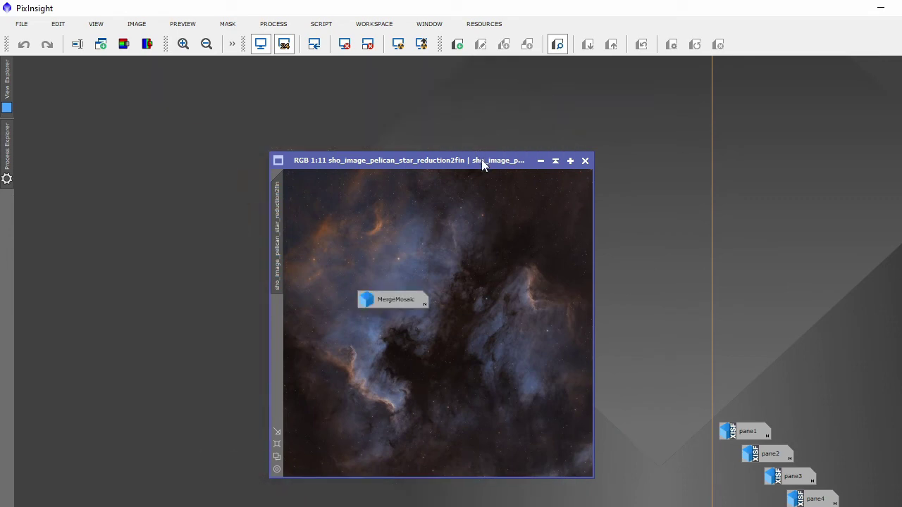
left_click_drag(482, 164, 326, 91)
left_click_drag(399, 308, 676, 503)
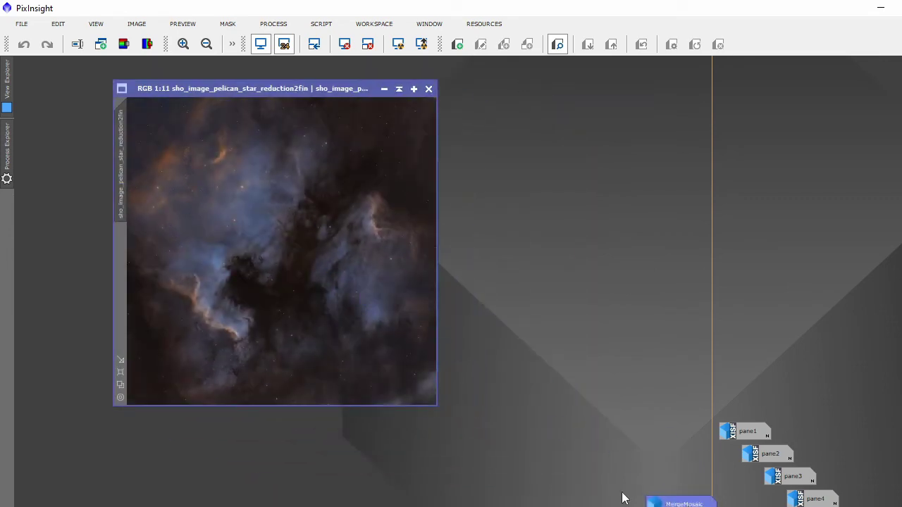
left_click(122, 373)
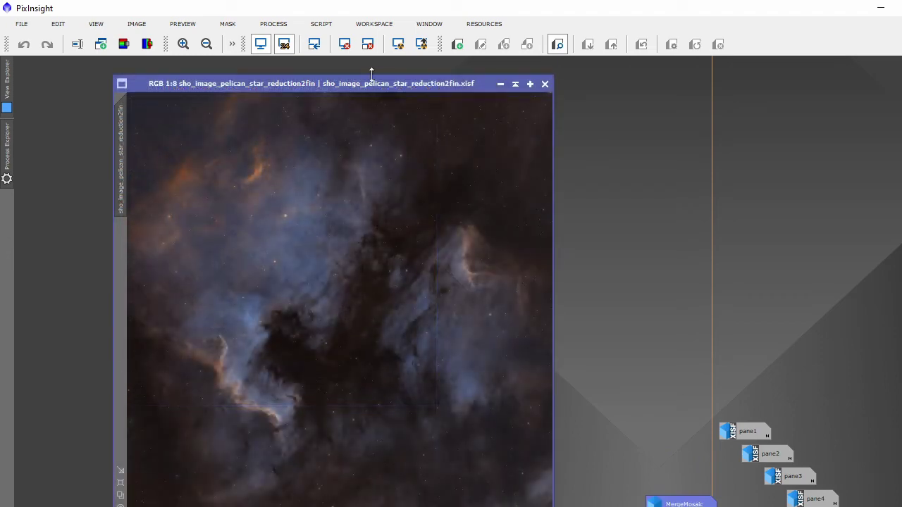
left_click_drag(372, 76, 358, 60)
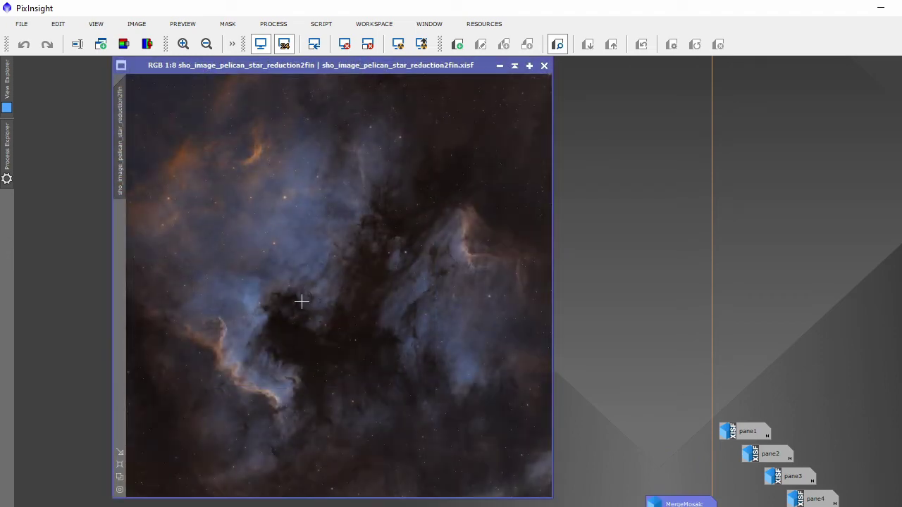